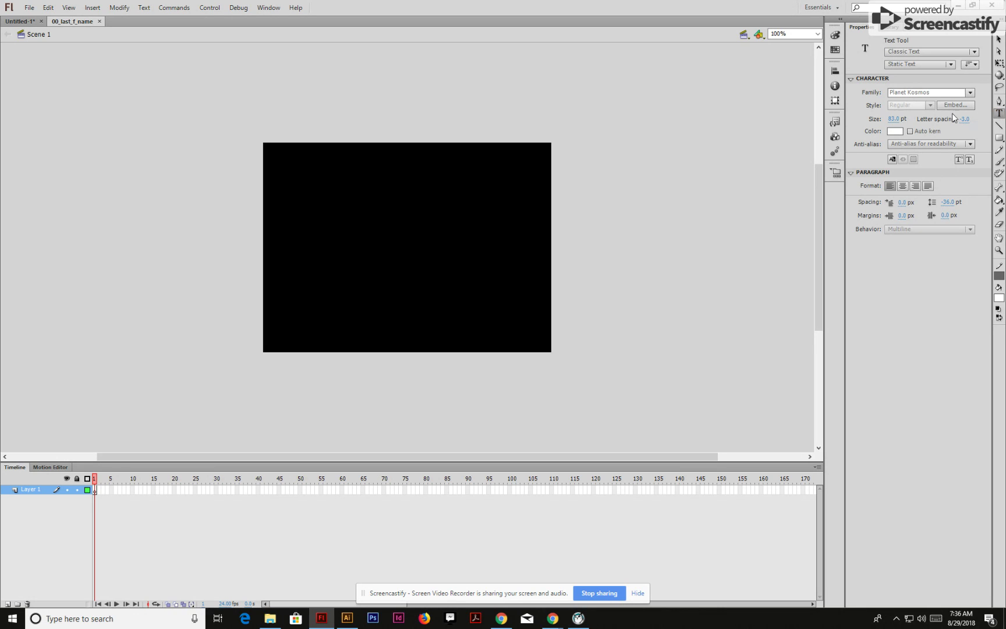
Add the first name as a static text object and move it to about X 110, Y 128 on the stage.
{"action": "left_click", "coordinate": [326, 243]}
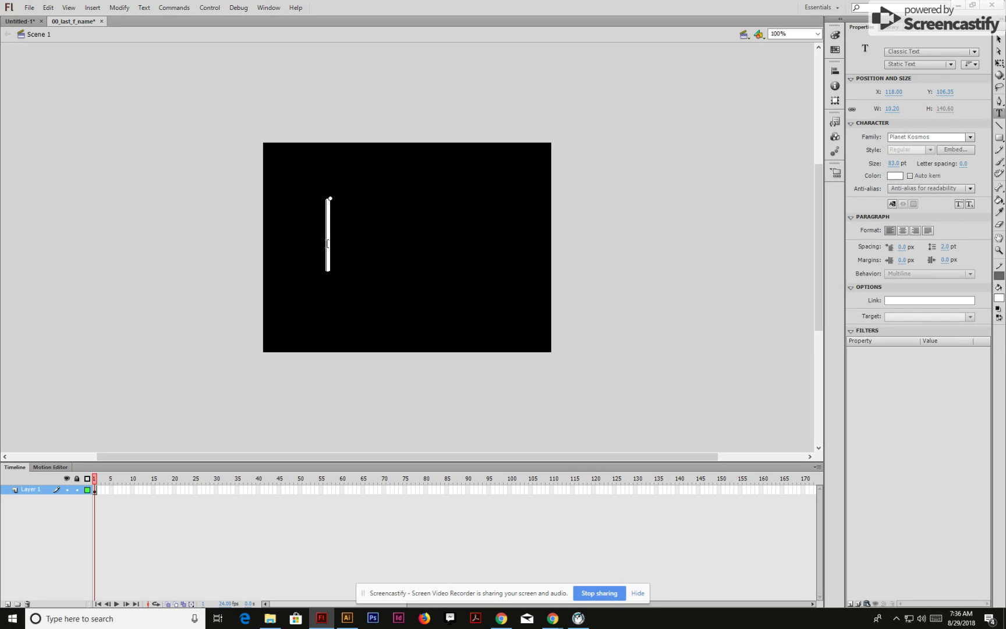
{"action": "type", "text": "steve"}
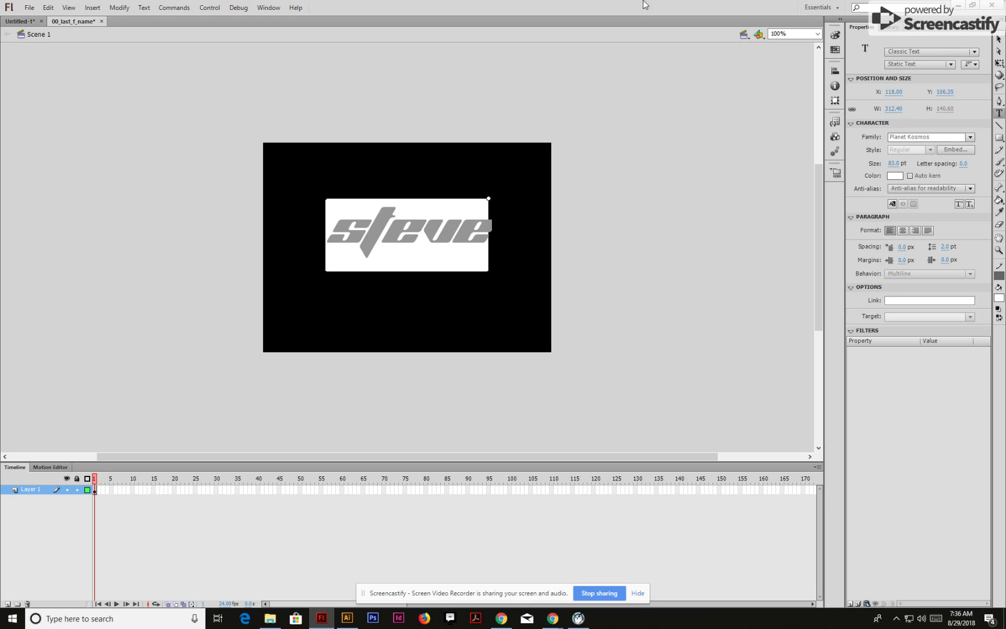
{"action": "left_click", "coordinate": [997, 39]}
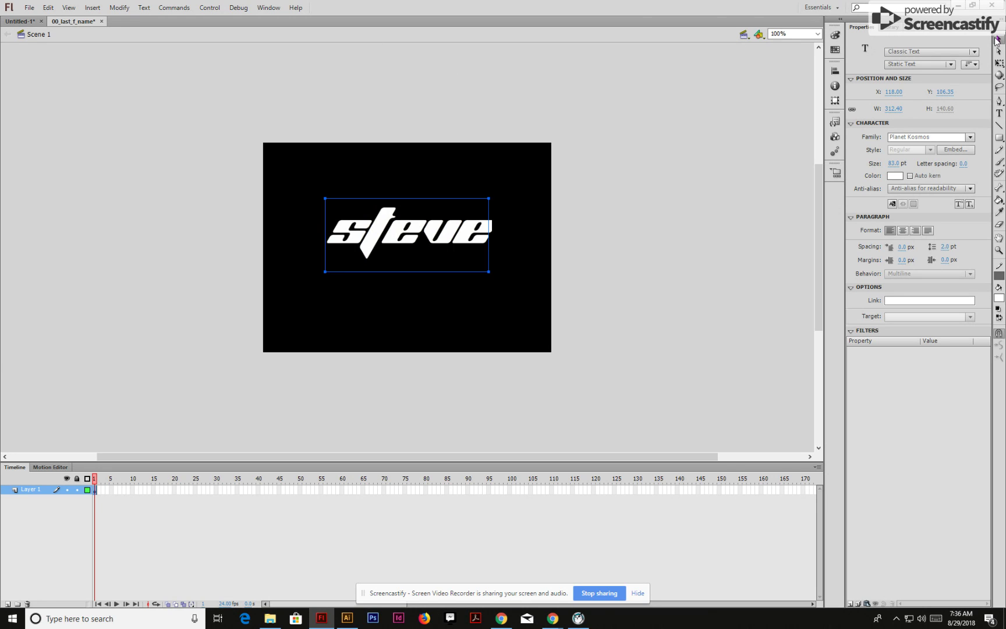
{"action": "left_click_drag", "start_coordinate": [427, 238], "coordinate": [423, 252]}
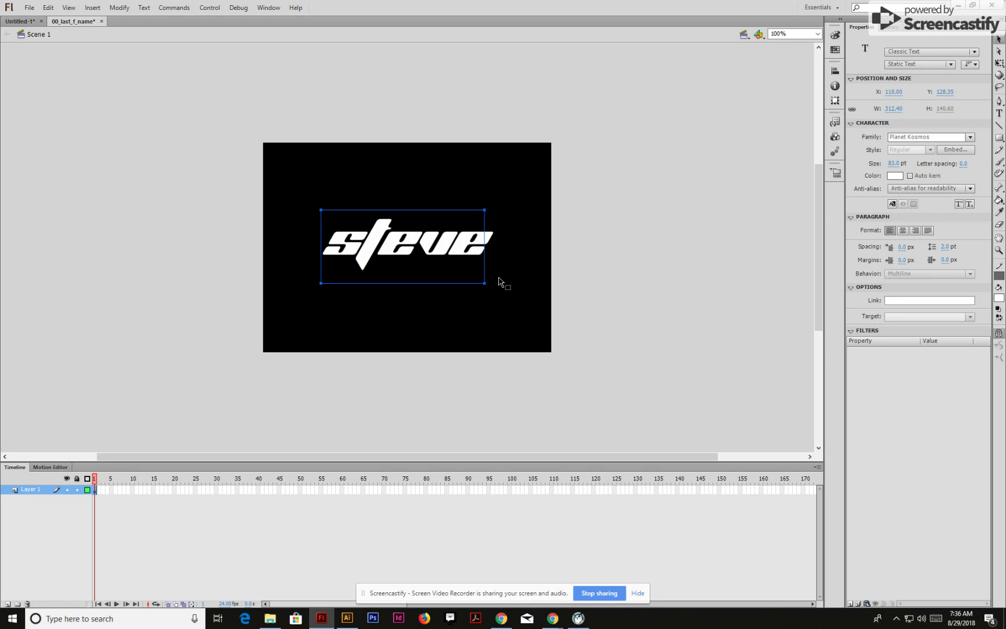
Break the text object apart twice, first into separate letters and finally into plain shapes.
{"action": "left_click", "coordinate": [127, 9]}
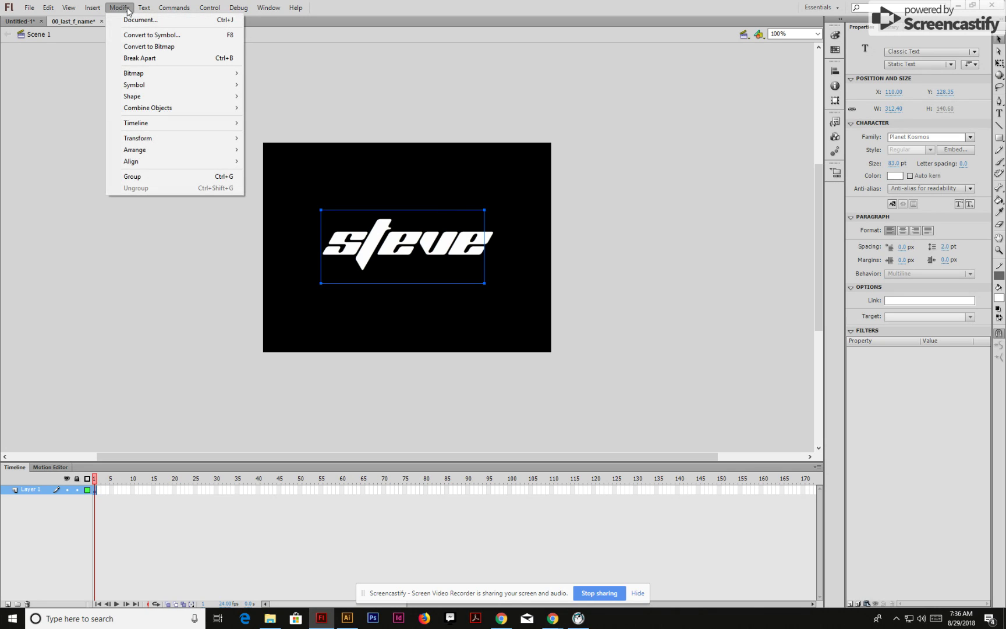
{"action": "left_click", "coordinate": [149, 62]}
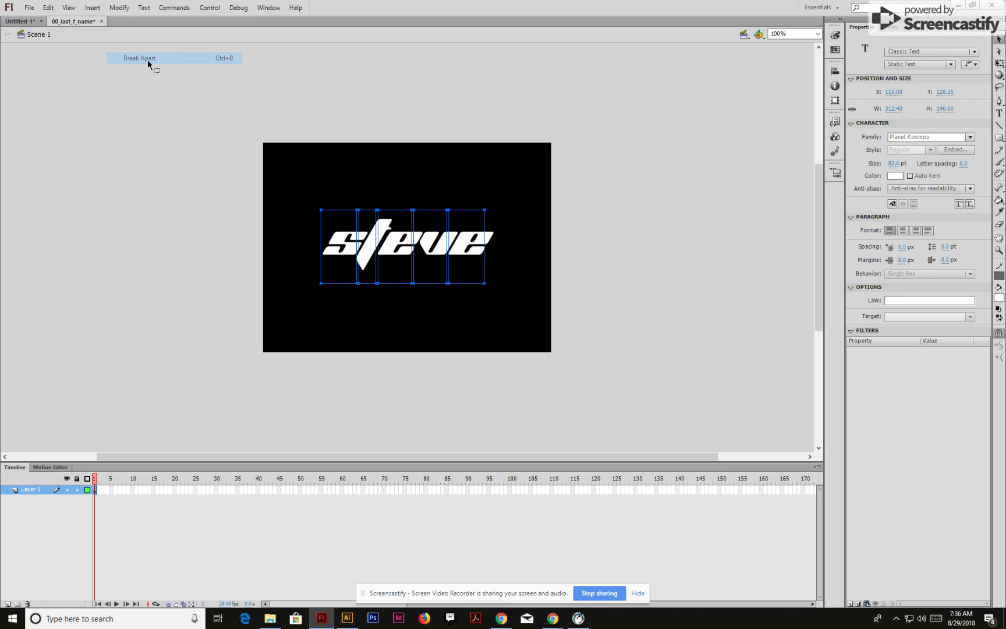
{"action": "left_click", "coordinate": [126, 10]}
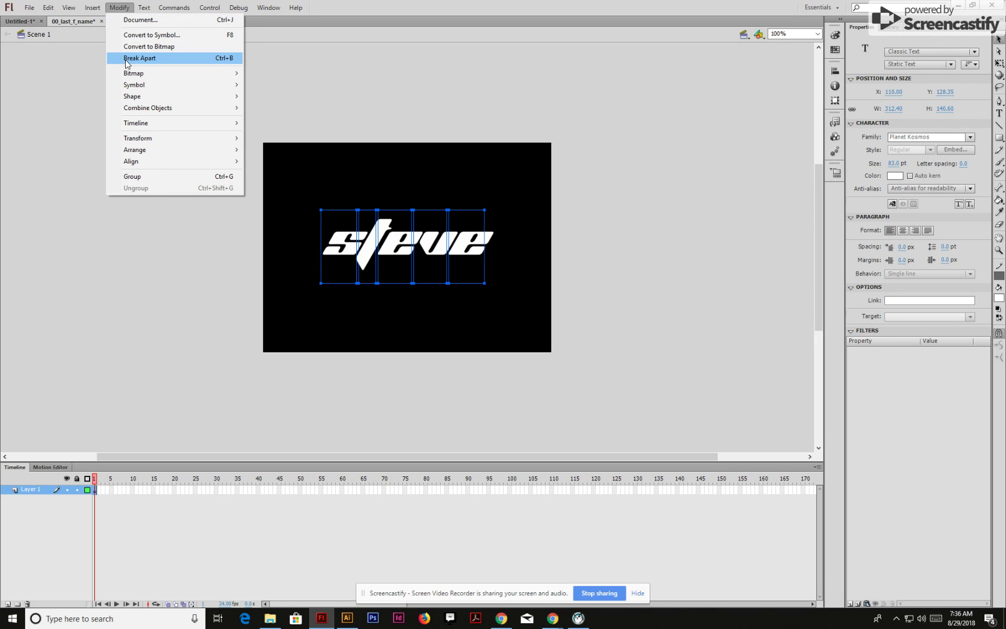
{"action": "left_click", "coordinate": [125, 59]}
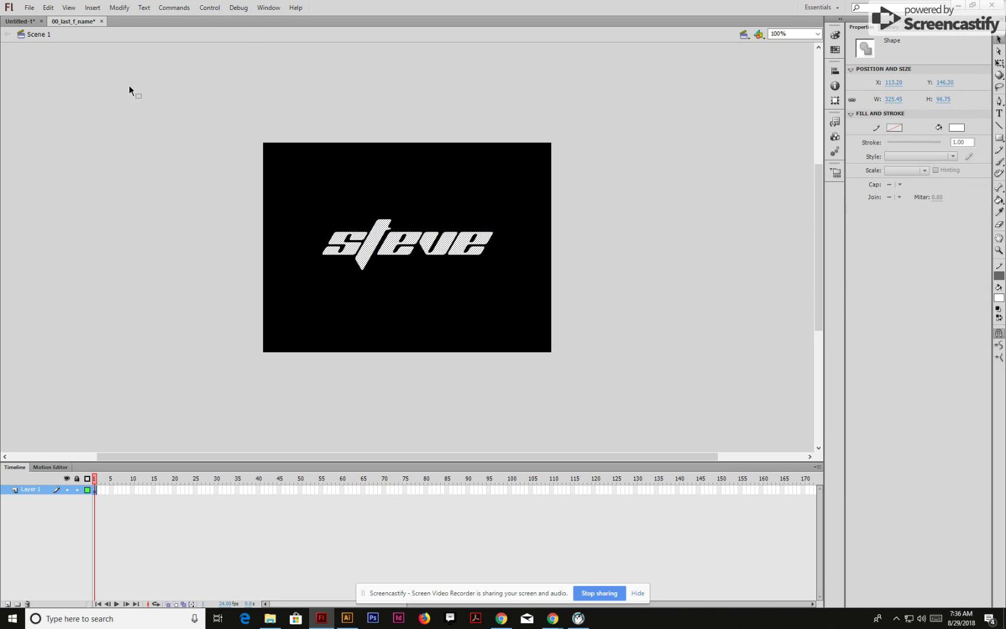
{"action": "left_click", "coordinate": [460, 292]}
Convert the letter s shape into a graphic symbol named "s".
{"action": "left_click", "coordinate": [349, 251]}
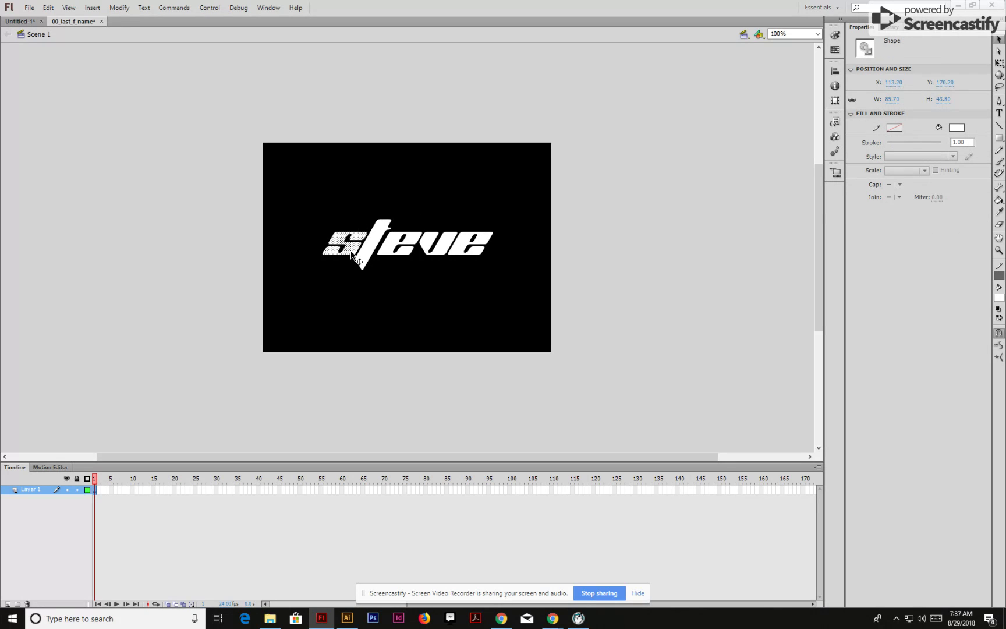
{"action": "left_click", "coordinate": [119, 7]}
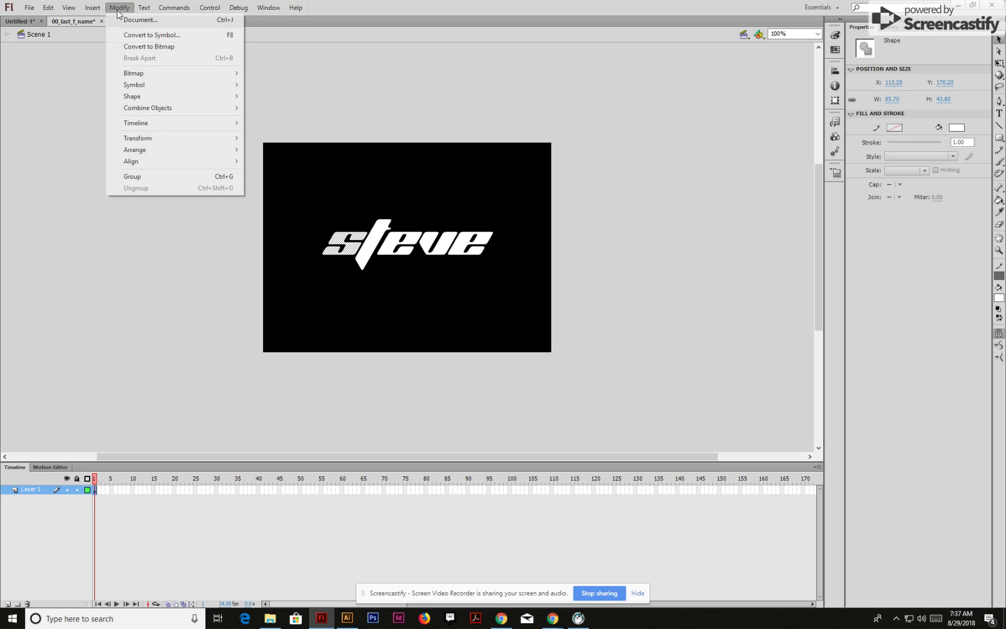
{"action": "left_click", "coordinate": [137, 35]}
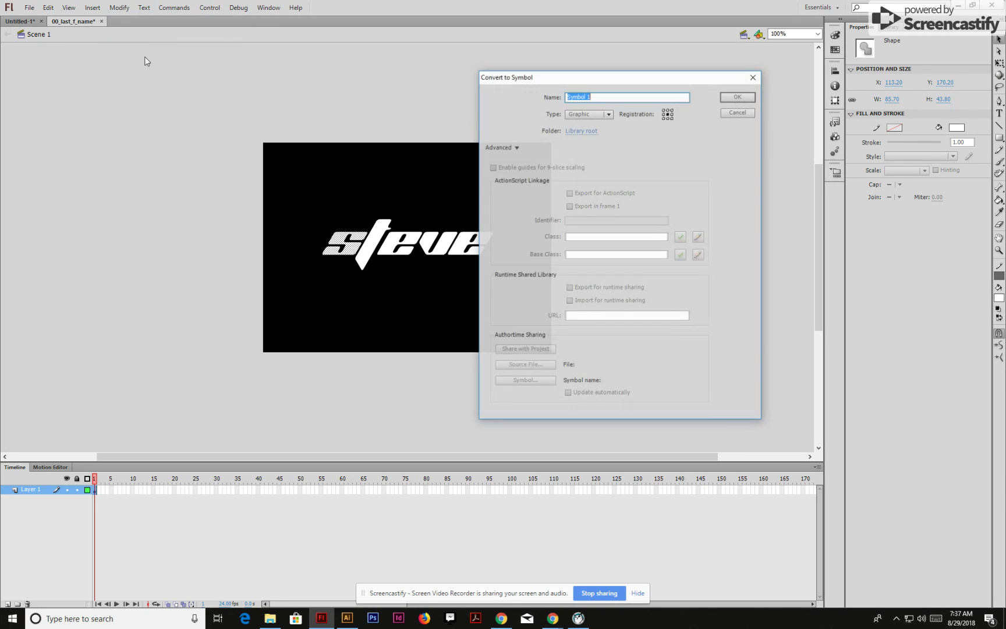
{"action": "left_click", "coordinate": [584, 115]}
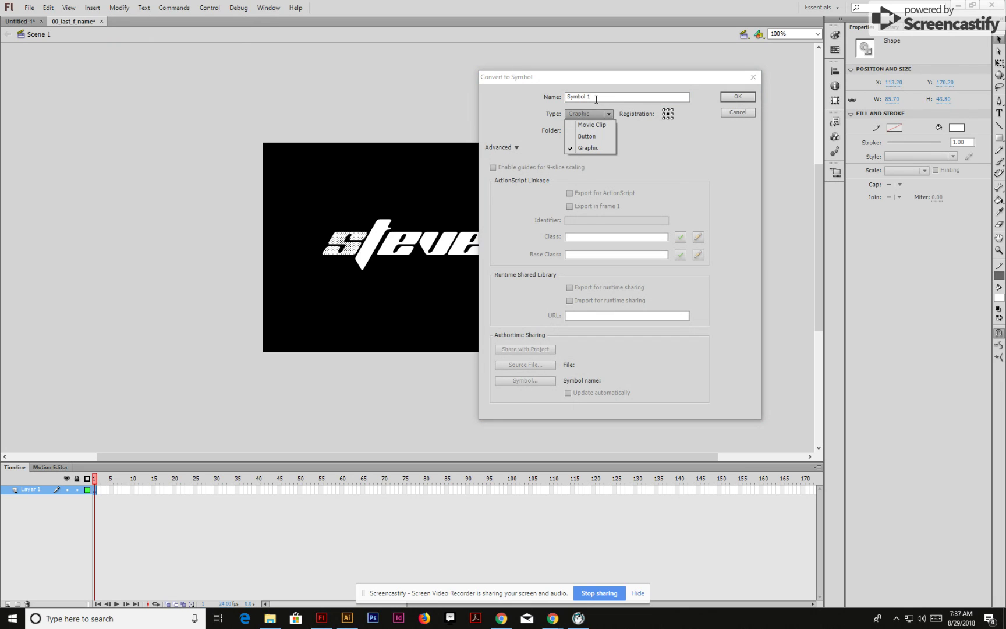
{"action": "left_click", "coordinate": [596, 99]}
{"action": "left_click_drag", "start_coordinate": [602, 96], "coordinate": [496, 104]}
{"action": "type", "text": "s"}
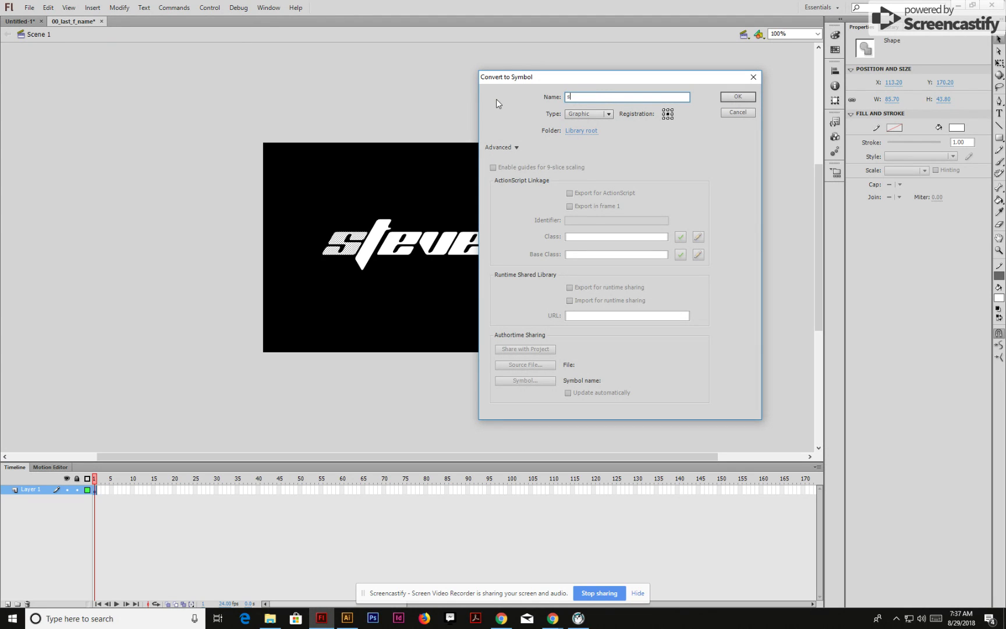
{"action": "key", "text": "Return"}
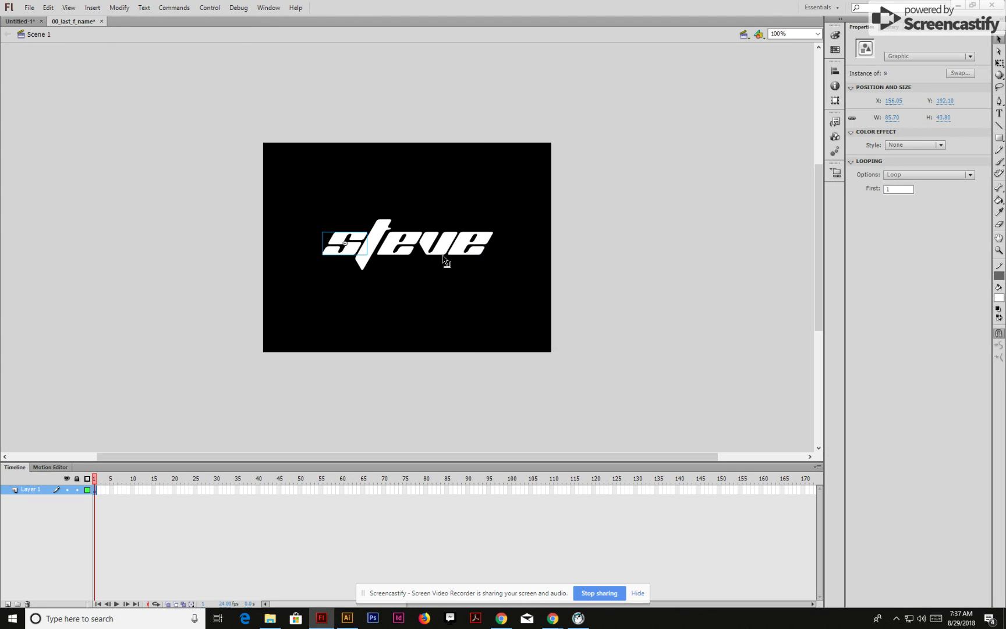
Convert the letter t shape into a graphic symbol named "t" and show the document's library.
{"action": "left_click", "coordinate": [384, 230]}
{"action": "left_click", "coordinate": [119, 8]}
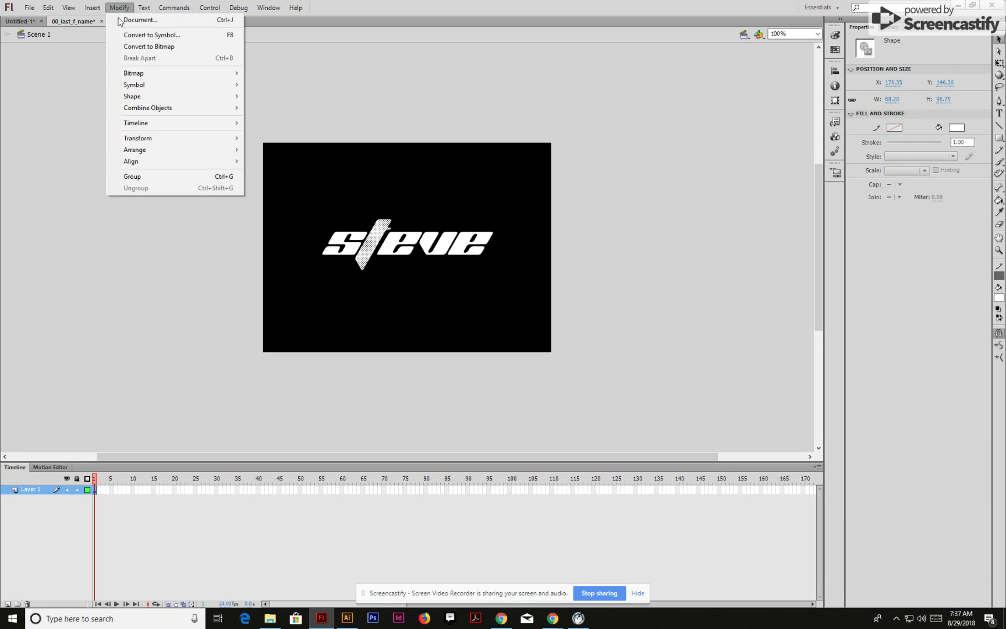
{"action": "left_click", "coordinate": [159, 36]}
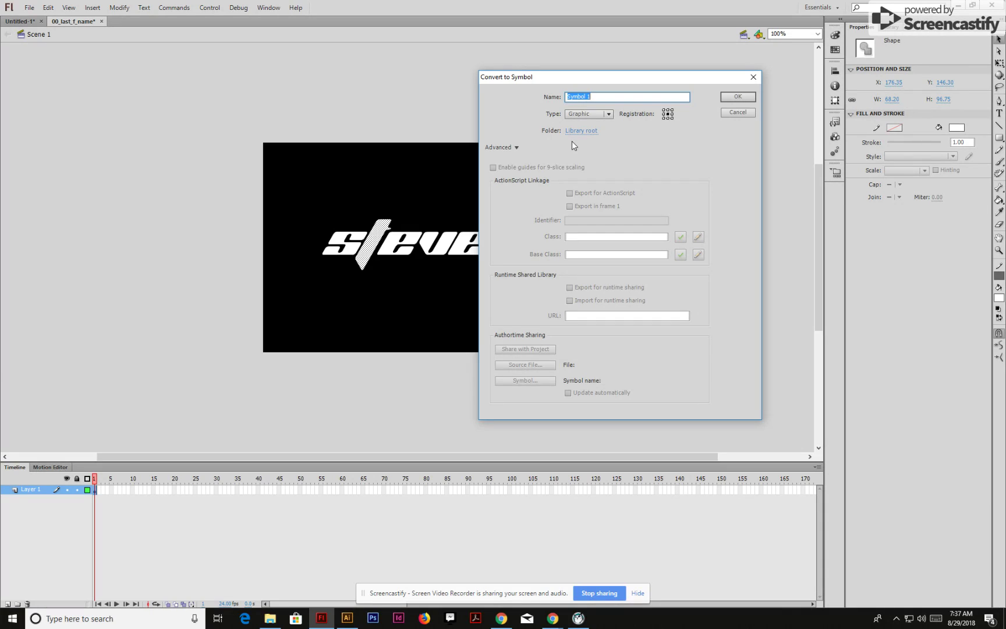
{"action": "type", "text": "t"}
{"action": "left_click", "coordinate": [737, 96]}
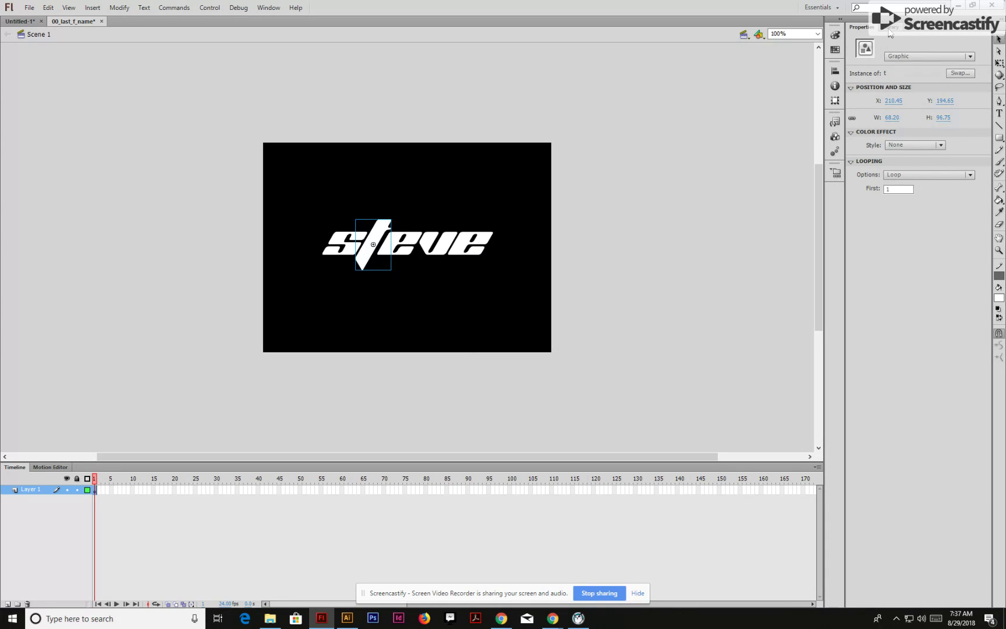
{"action": "left_click", "coordinate": [893, 27]}
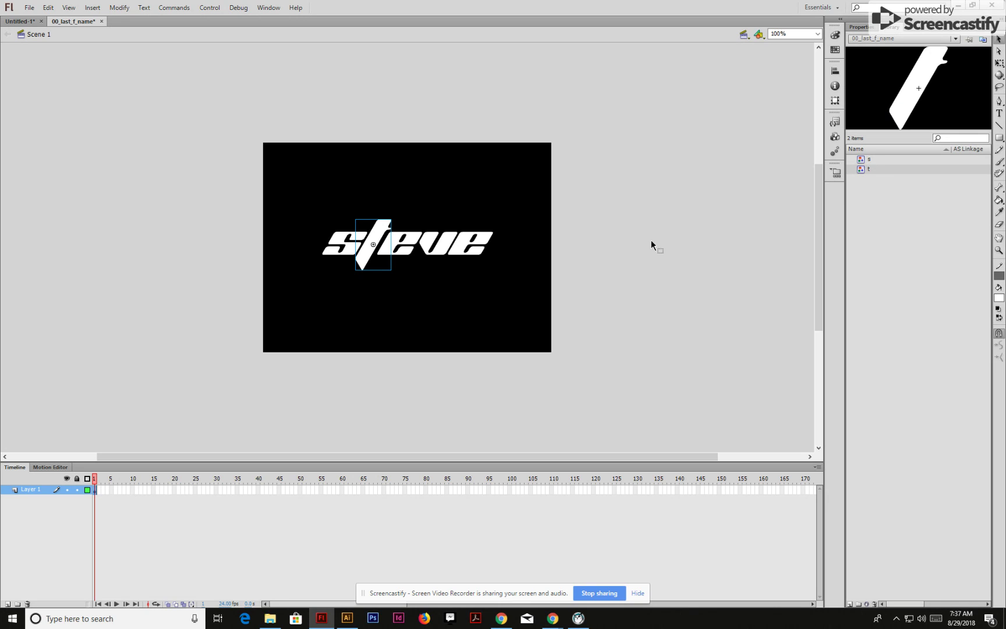
Convert the first letter e shape into a graphic symbol named "e".
{"action": "left_click", "coordinate": [404, 242]}
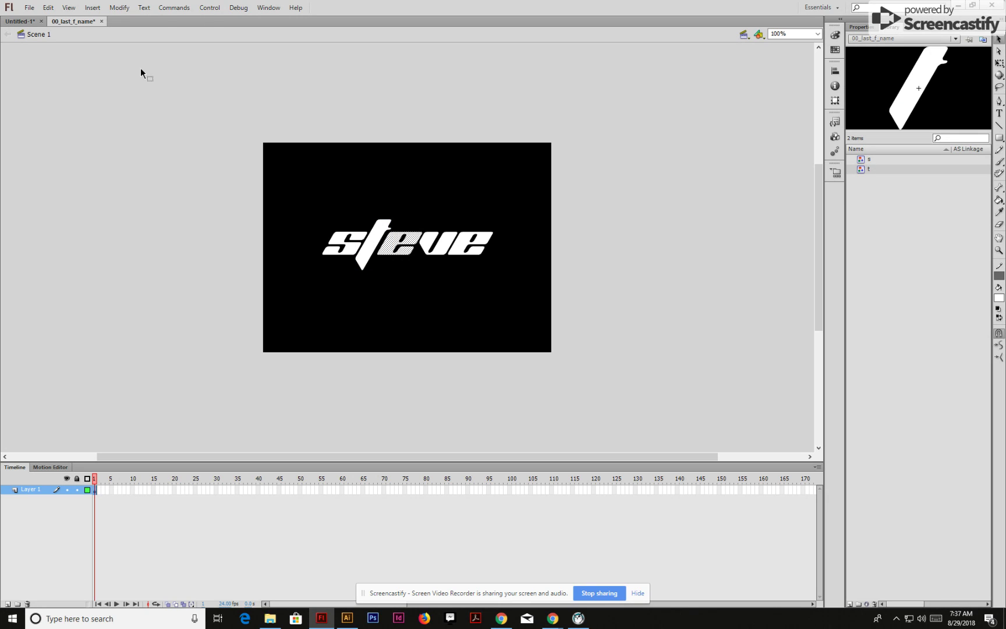
{"action": "left_click", "coordinate": [128, 8]}
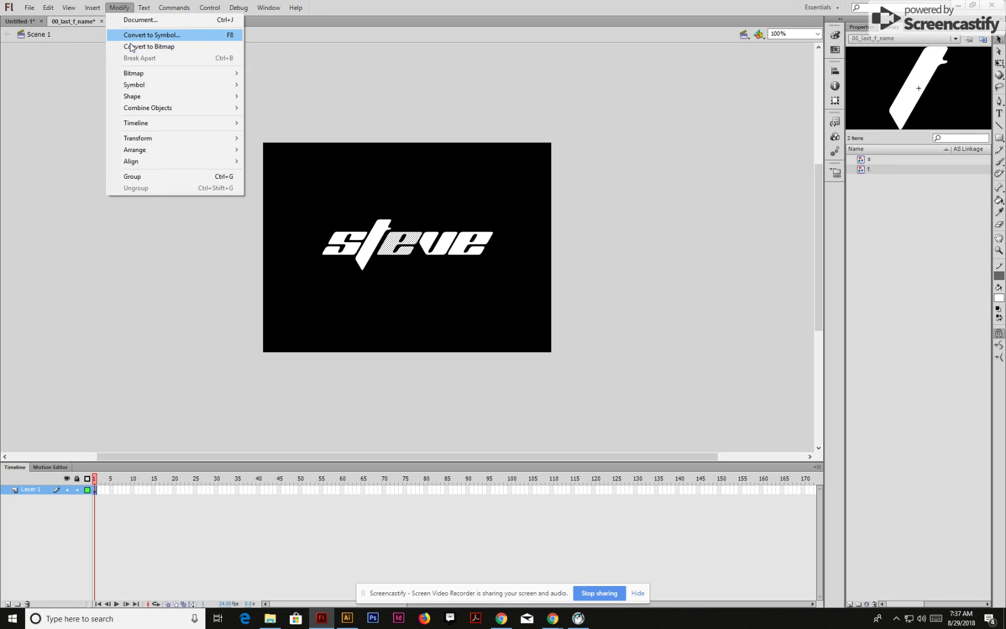
{"action": "left_click", "coordinate": [141, 35]}
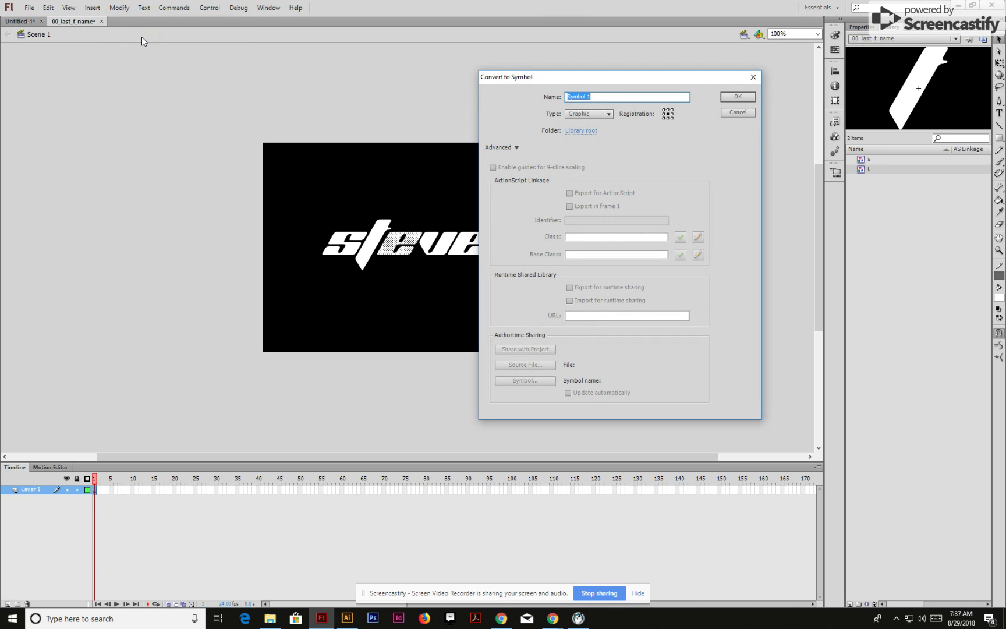
{"action": "type", "text": "e"}
{"action": "key", "text": "Return"}
Convert the letter v shape into a graphic symbol named "V".
{"action": "left_click", "coordinate": [119, 7]}
{"action": "left_click", "coordinate": [139, 36]}
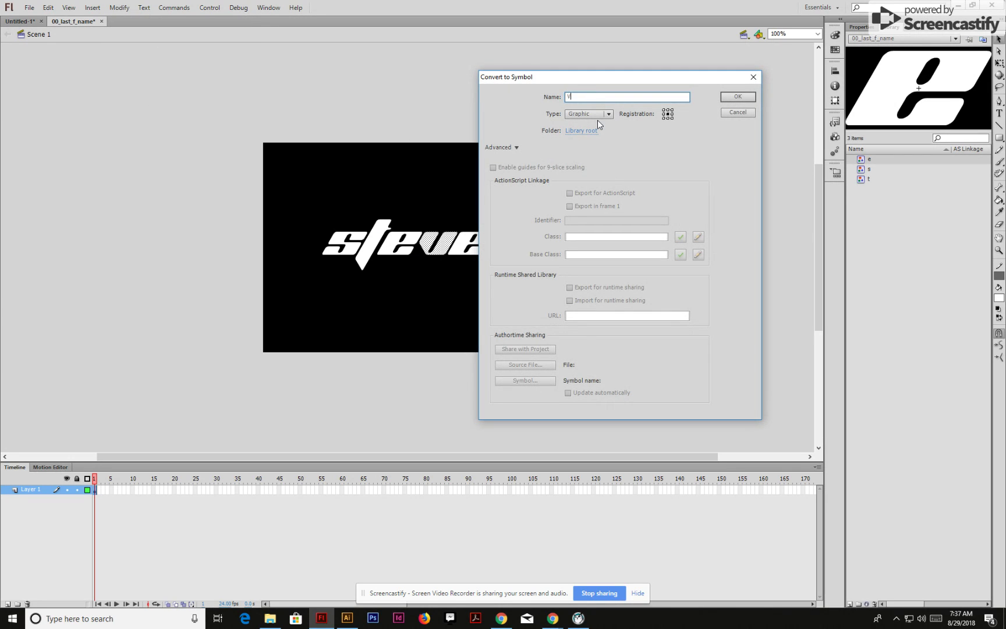
{"action": "key", "text": "Return"}
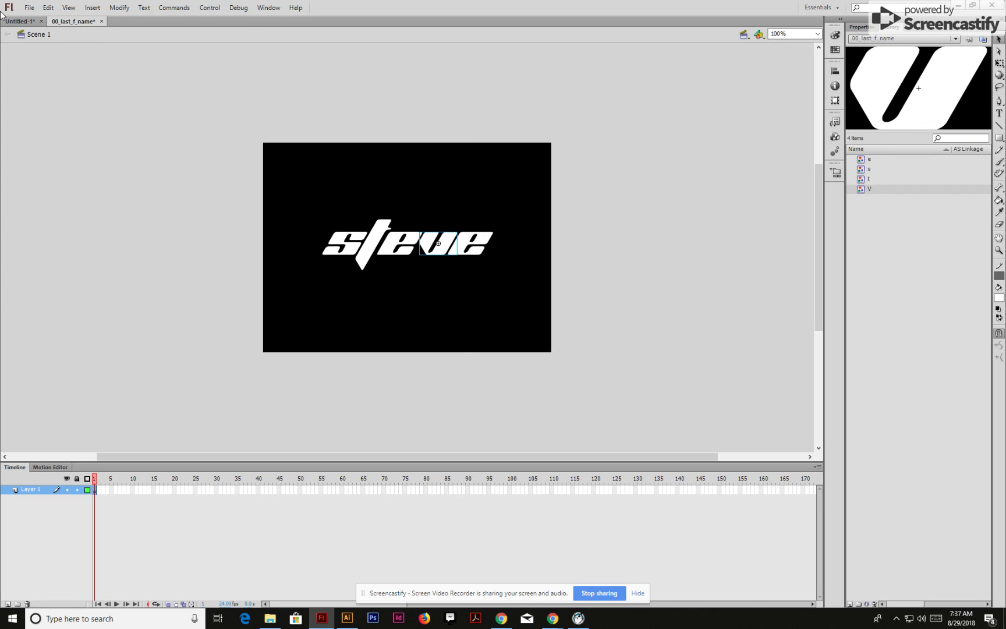
Convert the last letter e shape into a graphic symbol named "e2".
{"action": "left_click", "coordinate": [481, 245]}
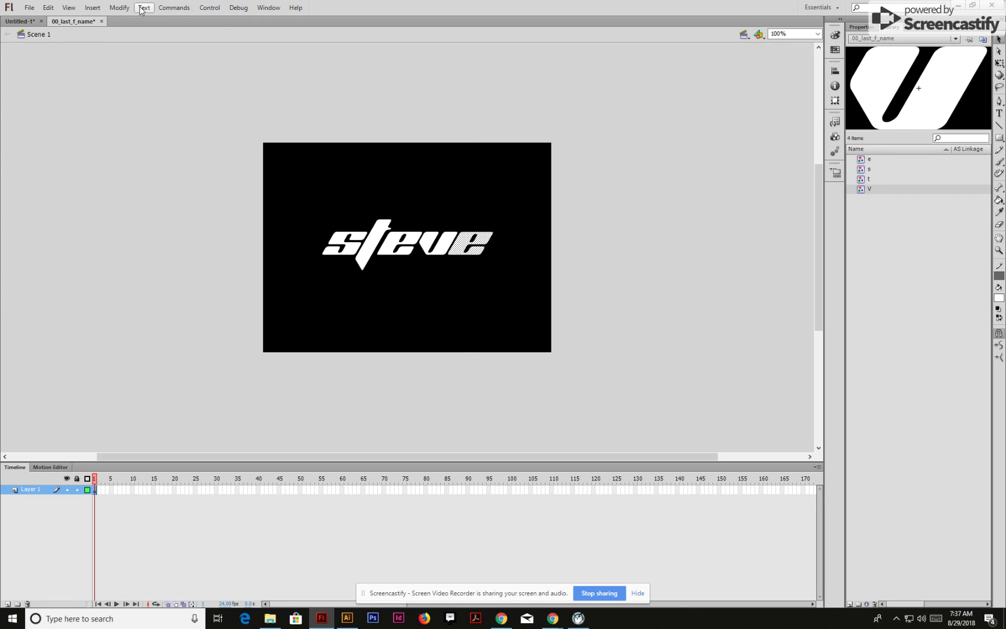
{"action": "left_click", "coordinate": [119, 8]}
{"action": "left_click", "coordinate": [138, 34]}
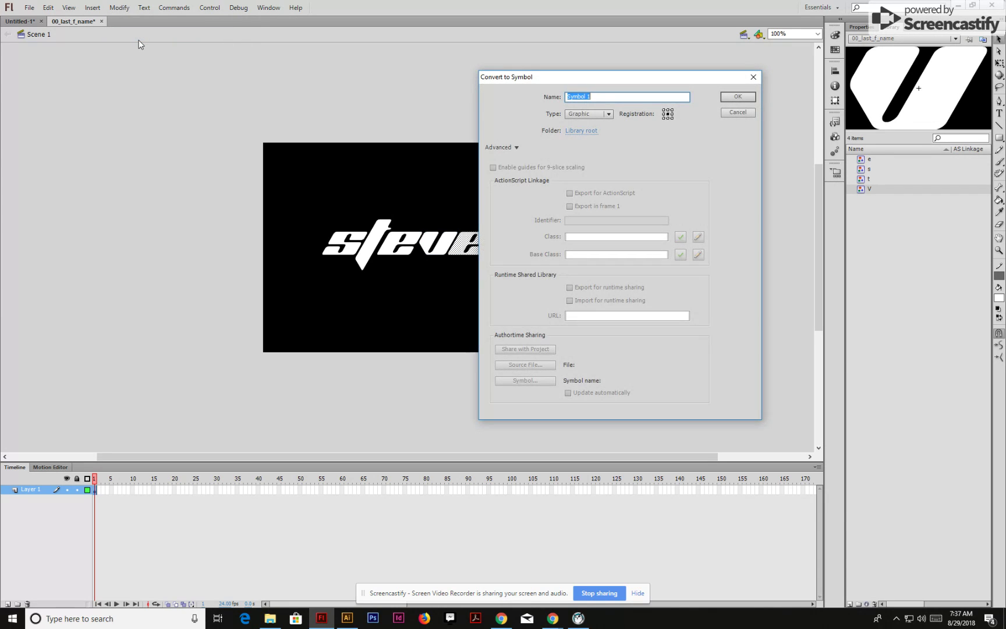
{"action": "type", "text": "e2"}
{"action": "left_click", "coordinate": [738, 96]}
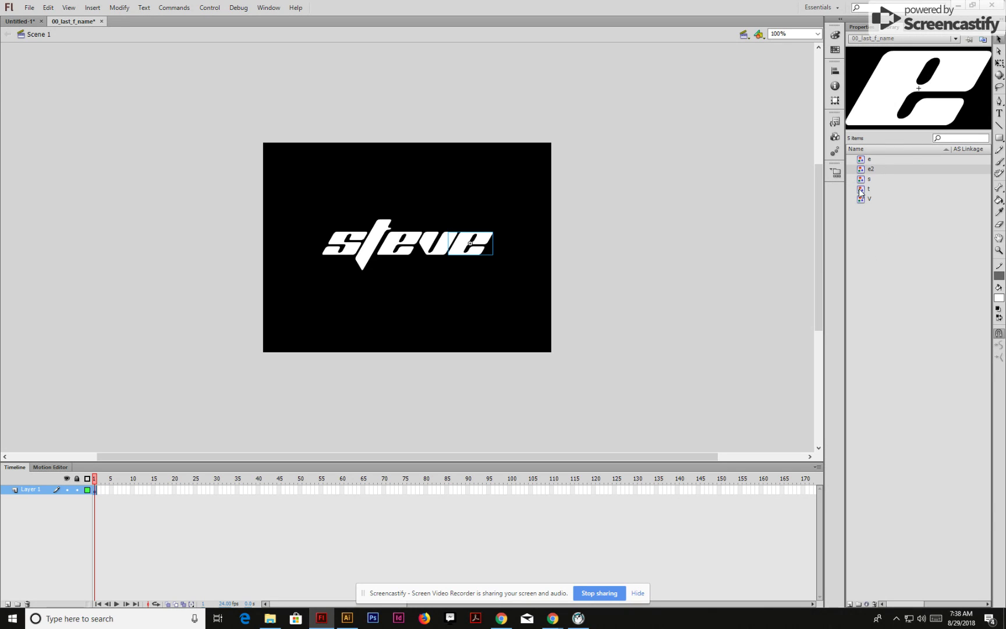
Rename Layer 1 in the timeline as "S".
{"action": "double_click", "coordinate": [24, 490]}
{"action": "type", "text": "S"}
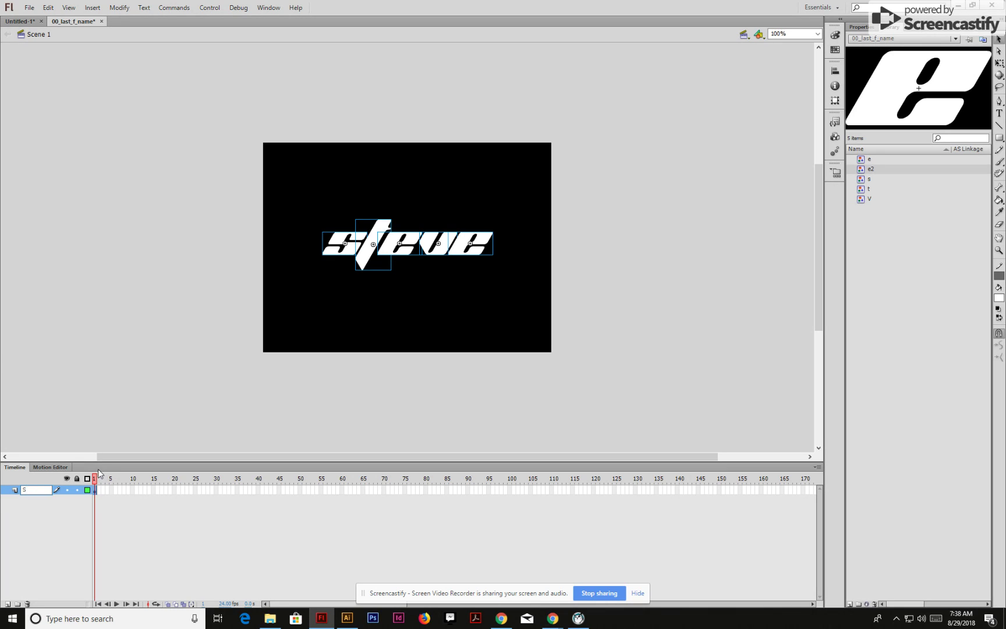
{"action": "left_click", "coordinate": [28, 508]}
{"action": "double_click", "coordinate": [27, 490]}
Delete the t, e, v and final e letter symbols from the S layer, keeping only the s on the stage.
{"action": "left_click", "coordinate": [339, 251]}
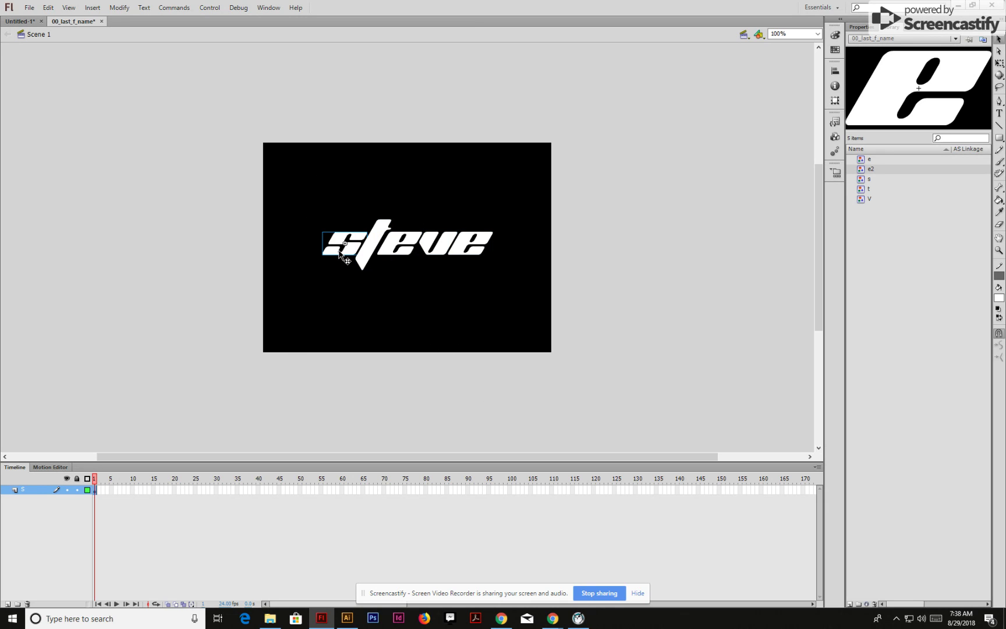
{"action": "left_click", "coordinate": [348, 282]}
{"action": "left_click_drag", "start_coordinate": [379, 194], "coordinate": [496, 311]}
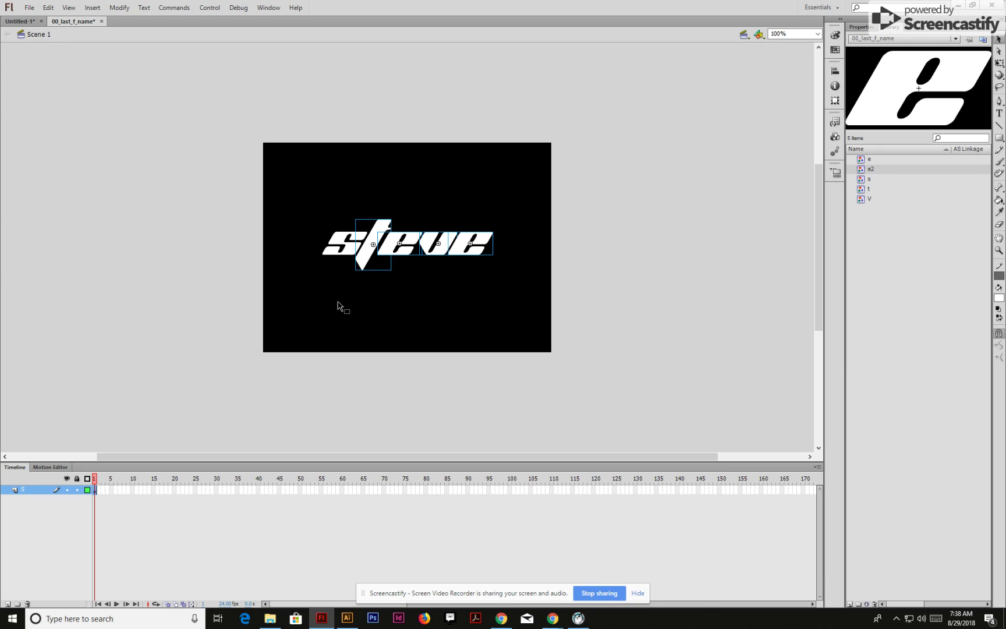
{"action": "left_click", "coordinate": [48, 8]}
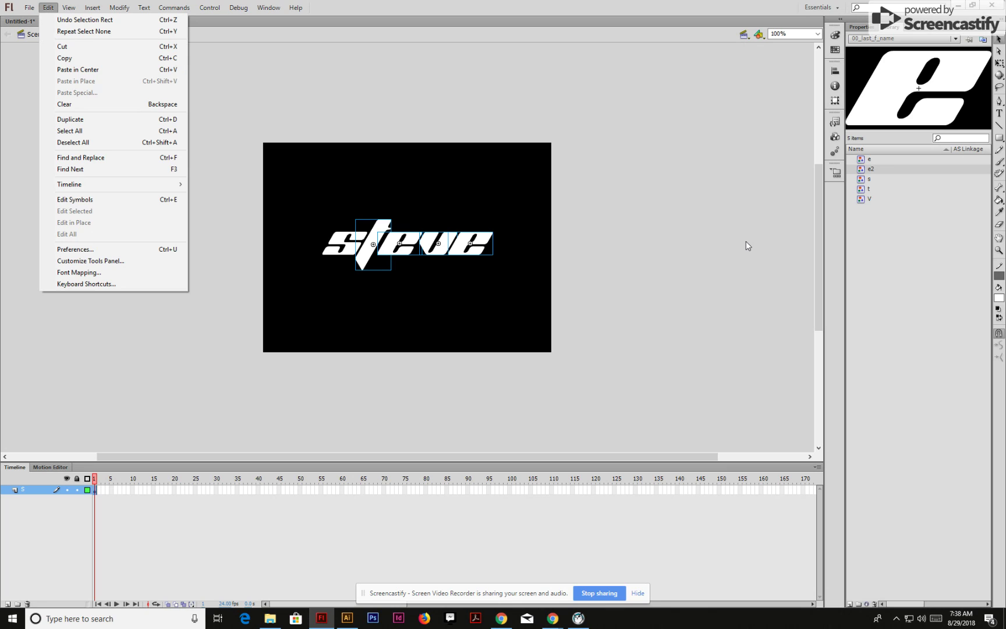
{"action": "left_click", "coordinate": [582, 215]}
{"action": "left_click_drag", "start_coordinate": [384, 200], "coordinate": [486, 324]}
{"action": "key", "text": "Delete"}
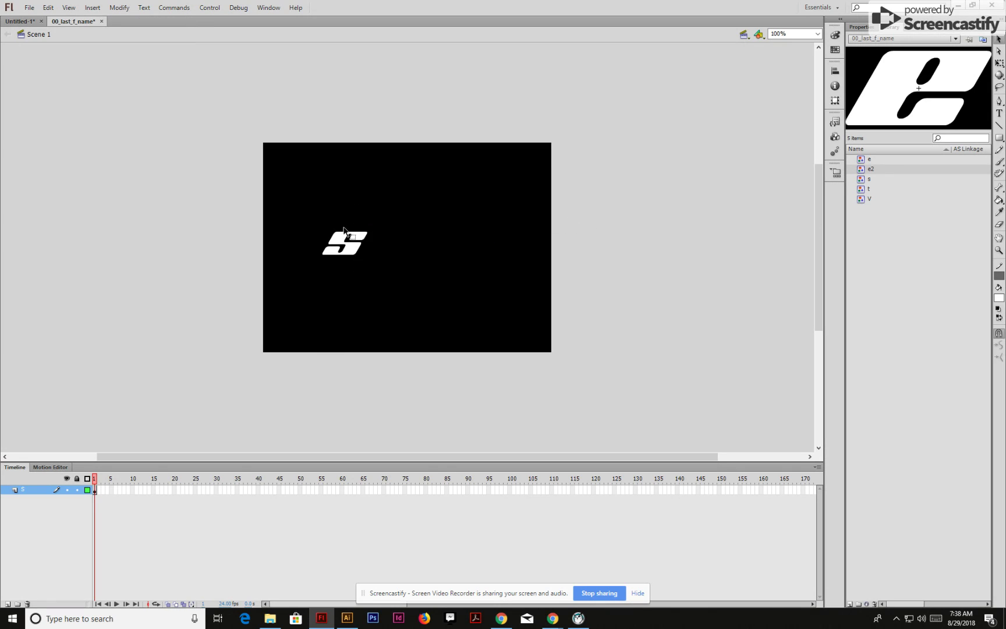
Add a new layer above the S layer and name it "t".
{"action": "left_click", "coordinate": [8, 604]}
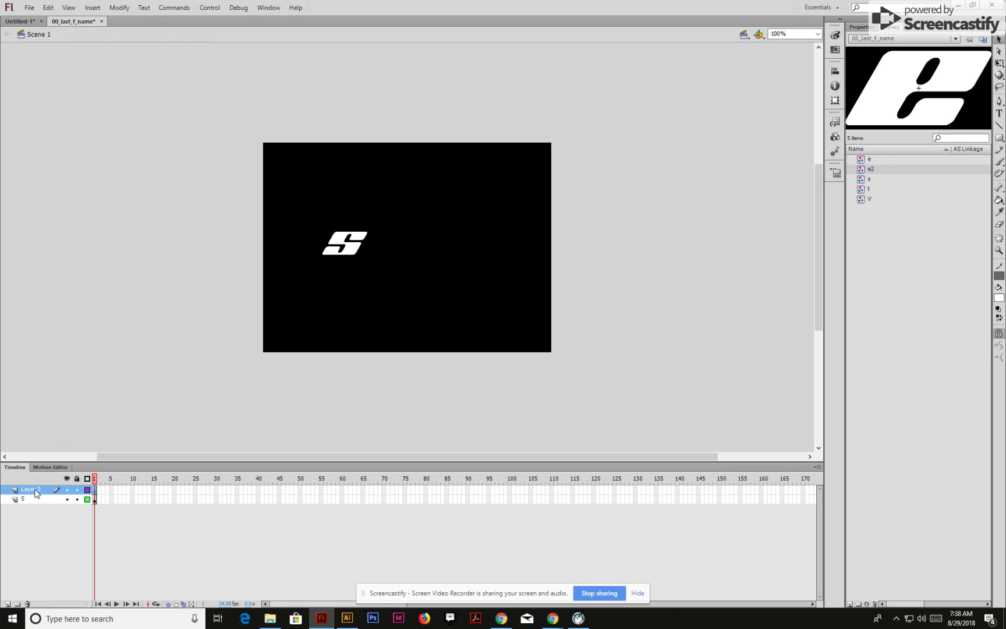
{"action": "double_click", "coordinate": [37, 489]}
{"action": "type", "text": "t"}
{"action": "left_click", "coordinate": [131, 539]}
{"action": "left_click", "coordinate": [48, 8]}
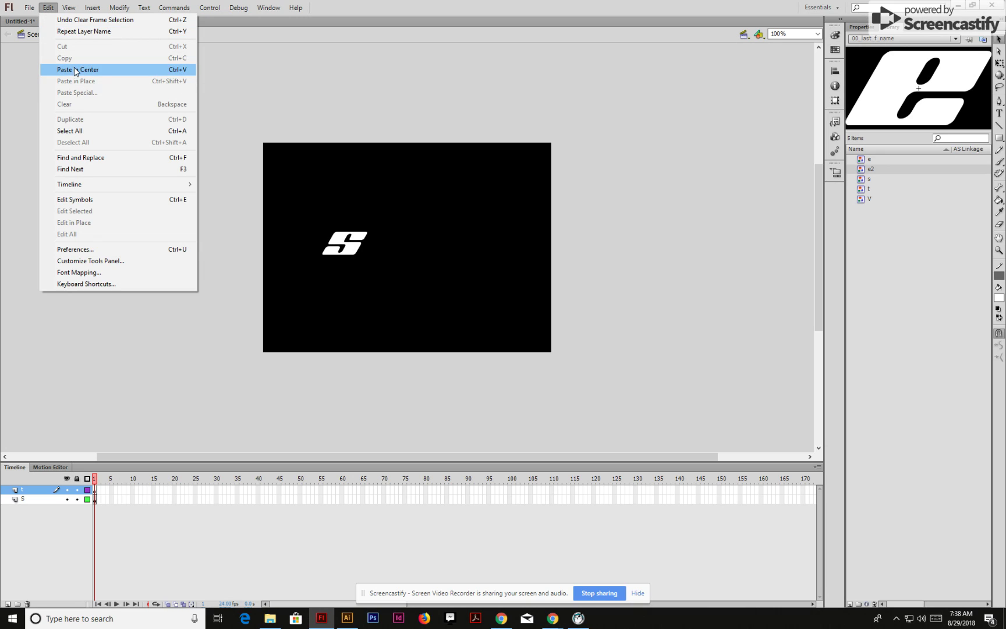
{"action": "left_click", "coordinate": [48, 7]}
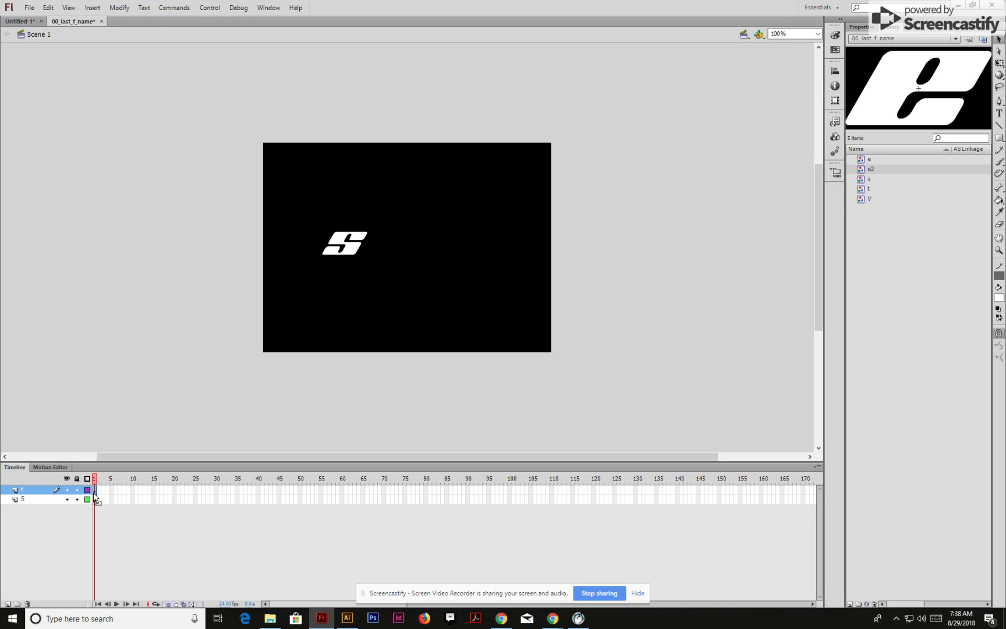
{"action": "left_click", "coordinate": [48, 7]}
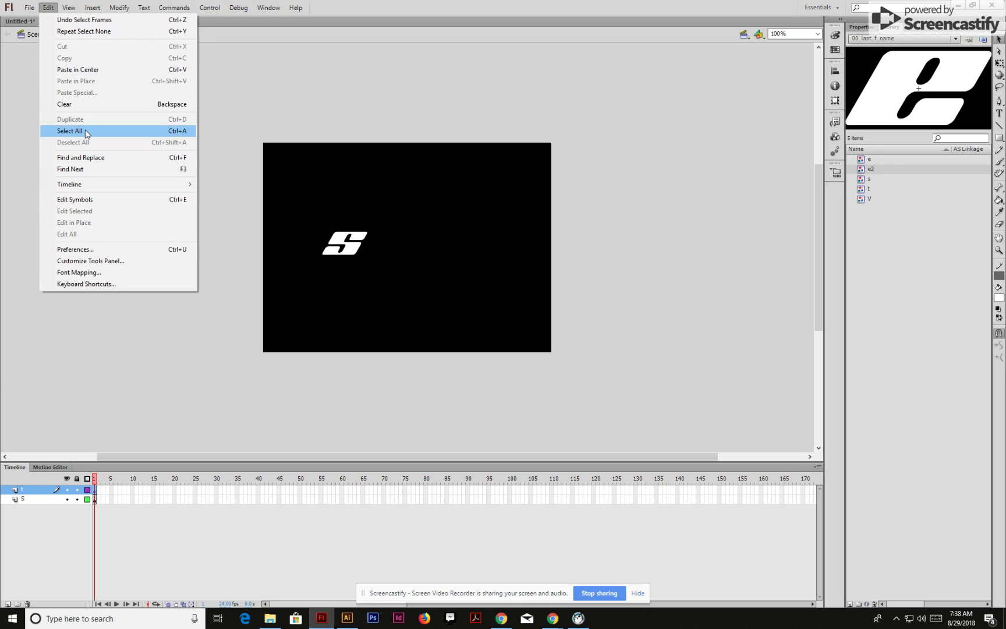
{"action": "left_click", "coordinate": [65, 5]}
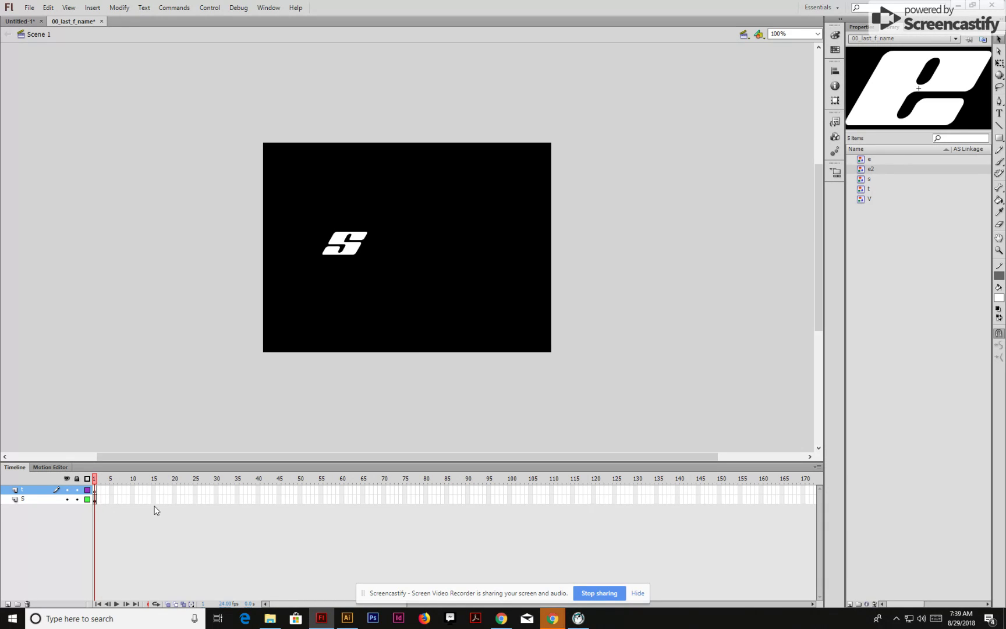
Undo the added t layer and the deletion of the t, e, v and final e letters.
{"action": "key", "text": "ctrl+z"}
{"action": "key", "text": "ctrl+z"}
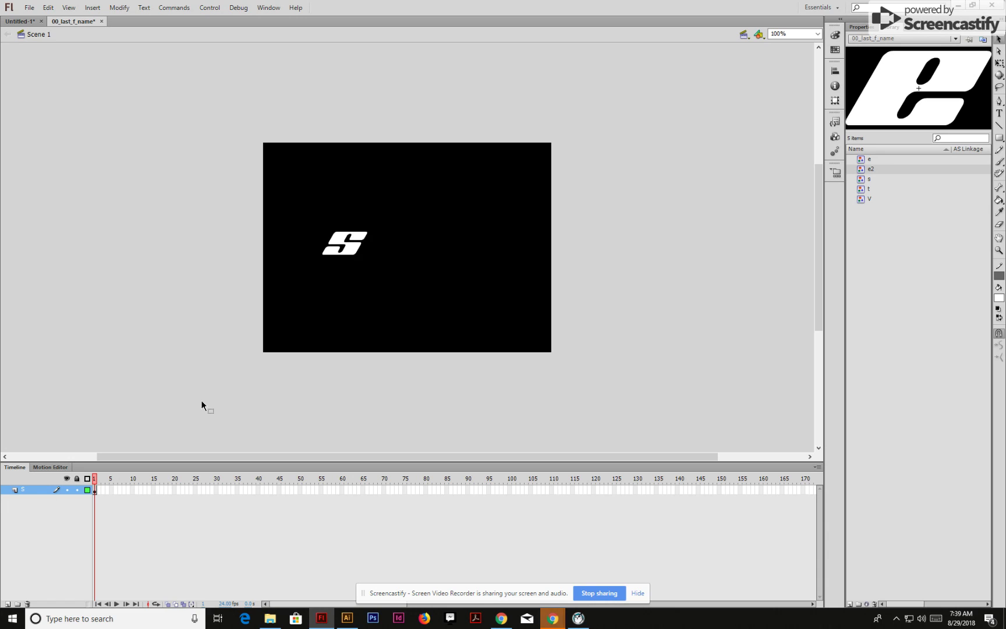
{"action": "key", "text": "ctrl+z"}
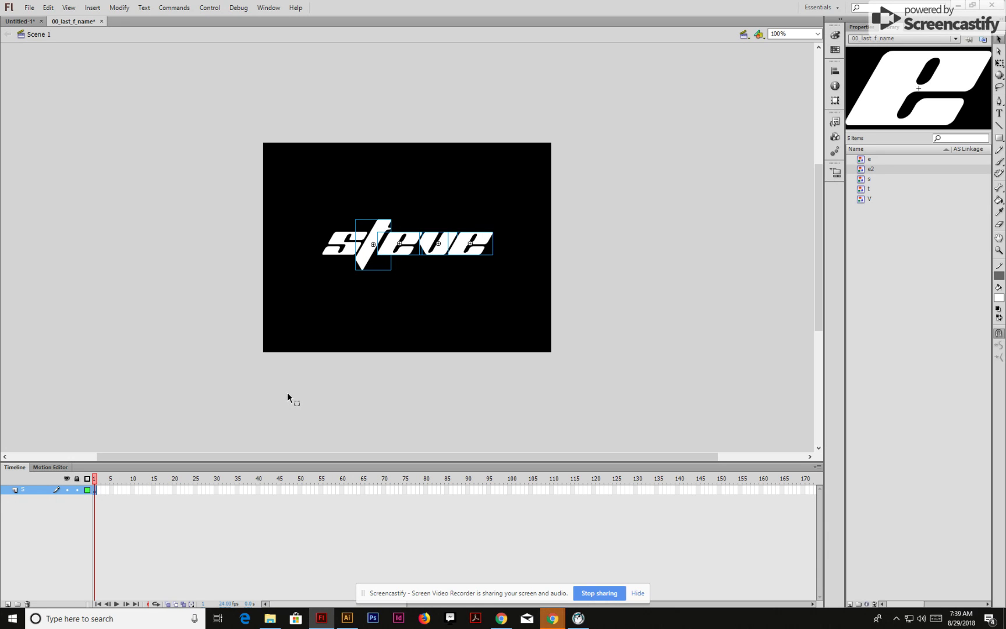
Copy the selected t, e, v and final e symbols and add a new layer above the S layer.
{"action": "left_click", "coordinate": [49, 8]}
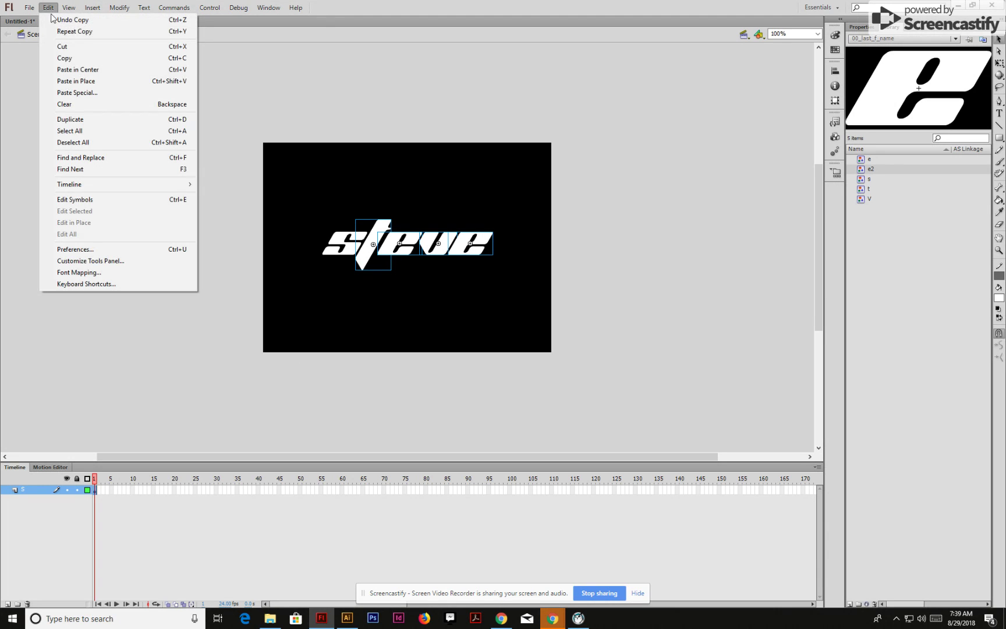
{"action": "left_click", "coordinate": [64, 57]}
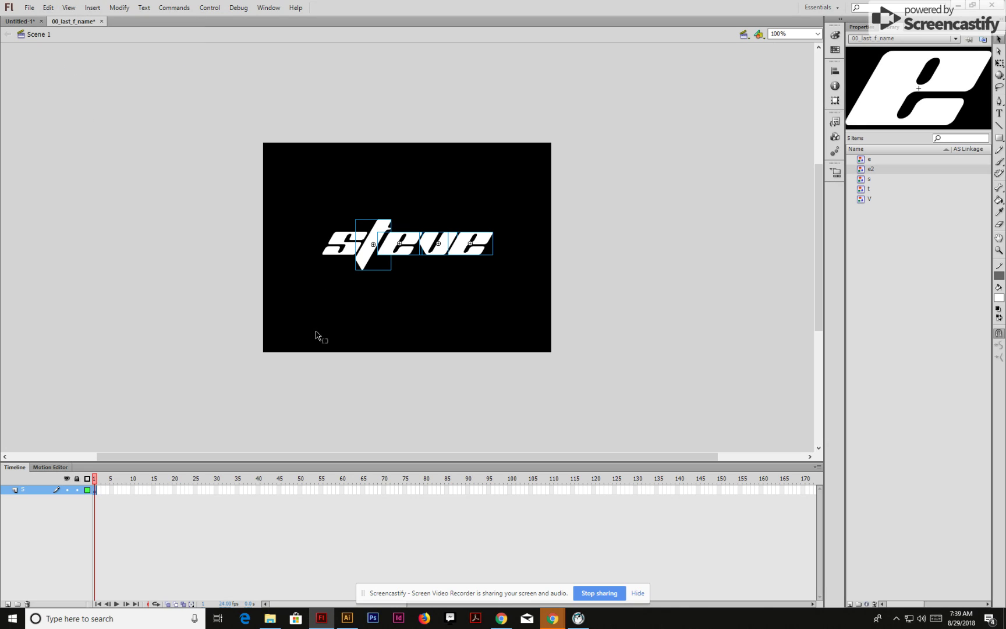
{"action": "left_click", "coordinate": [8, 604]}
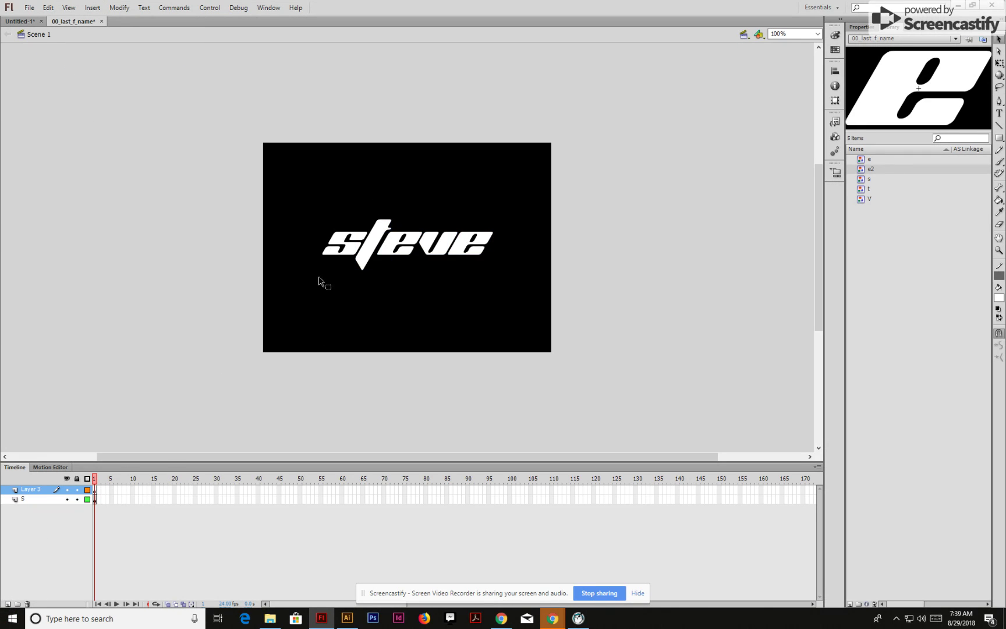
Delete the t, e, v and final e symbols from the S layer and paste the copies back in place.
{"action": "left_click_drag", "start_coordinate": [378, 192], "coordinate": [500, 300]}
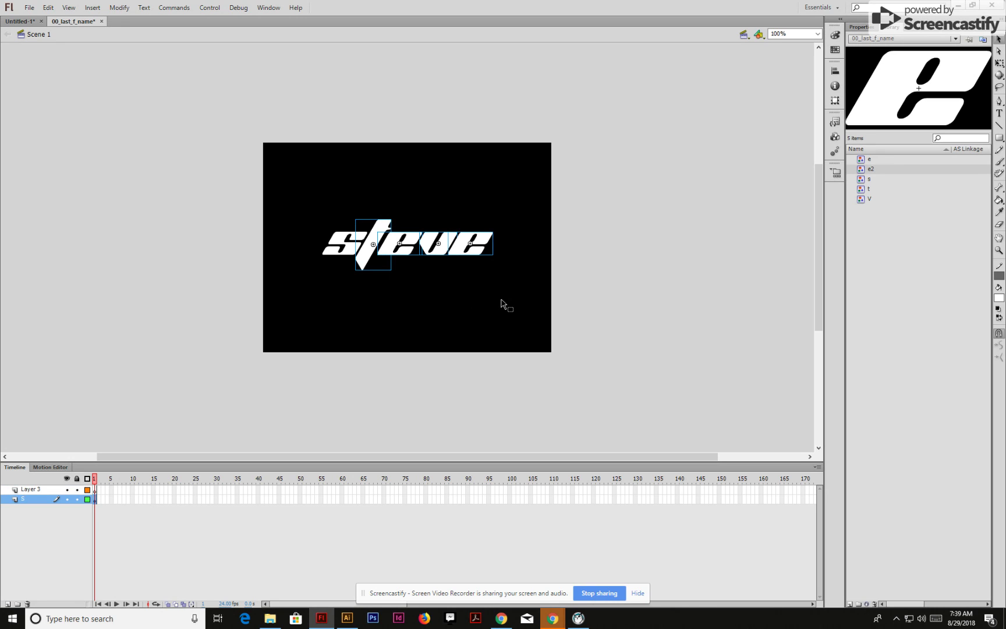
{"action": "key", "text": "ctrl+x"}
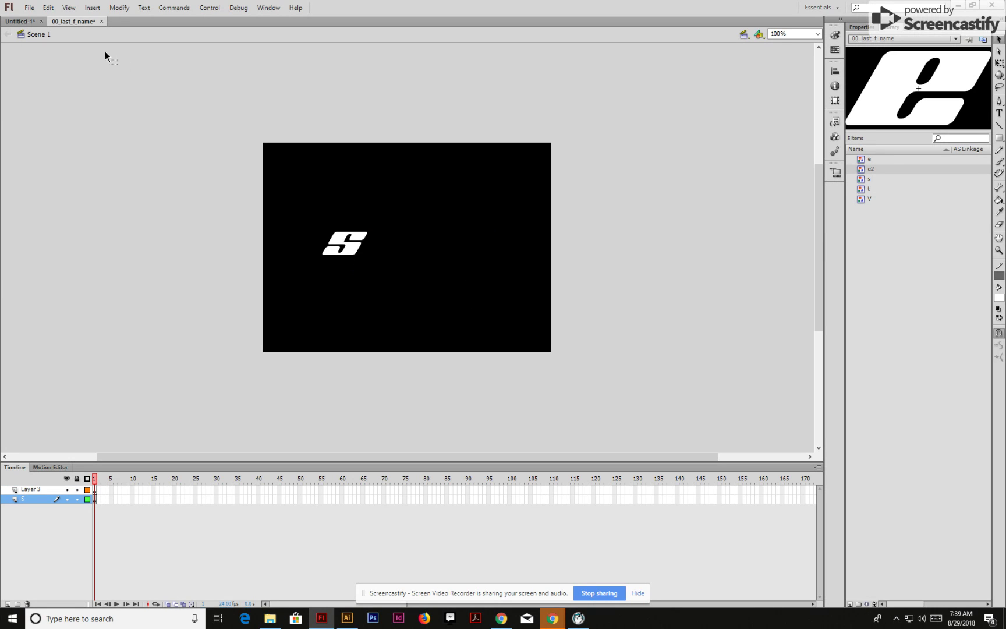
{"action": "left_click", "coordinate": [49, 7]}
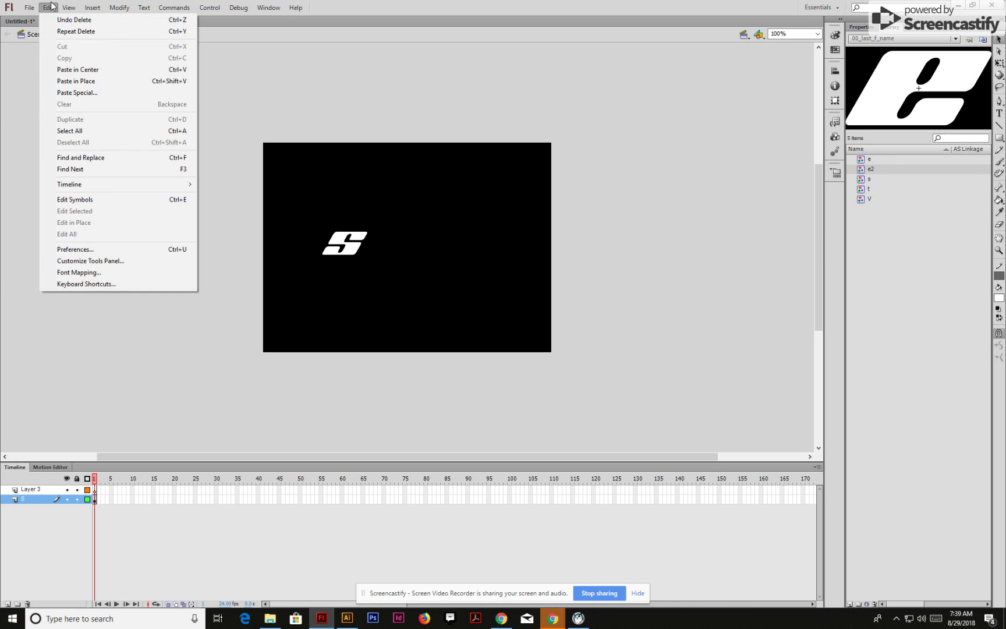
{"action": "left_click", "coordinate": [79, 81]}
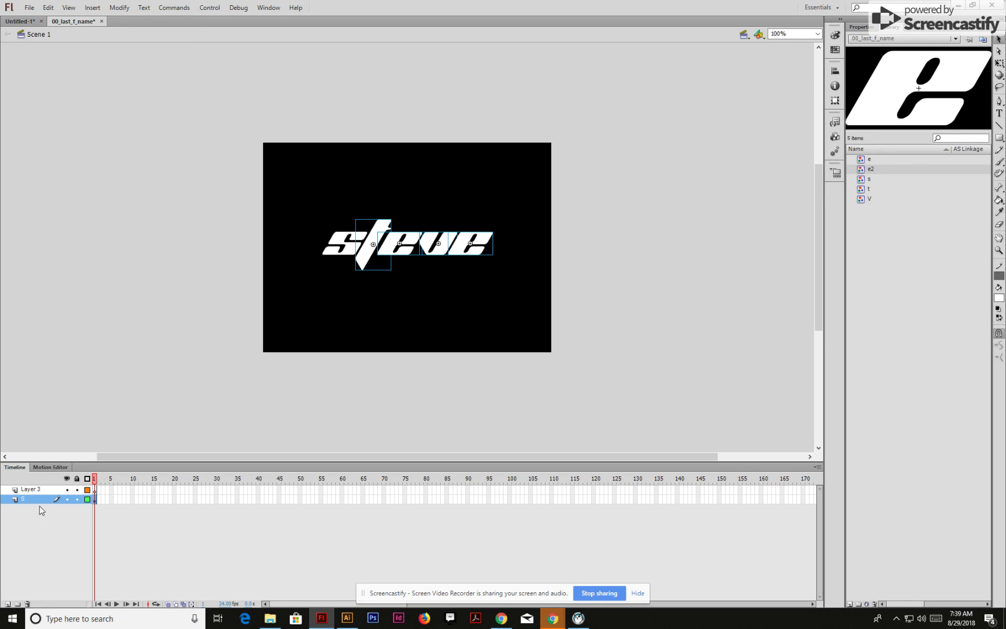
Rename the new layer above the S layer as "T".
{"action": "double_click", "coordinate": [32, 489]}
{"action": "type", "text": "T"}
{"action": "key", "text": "Return"}
Copy the e, v and final e symbols and delete them from the S layer.
{"action": "left_click_drag", "start_coordinate": [411, 212], "coordinate": [520, 311]}
{"action": "left_click", "coordinate": [49, 8]}
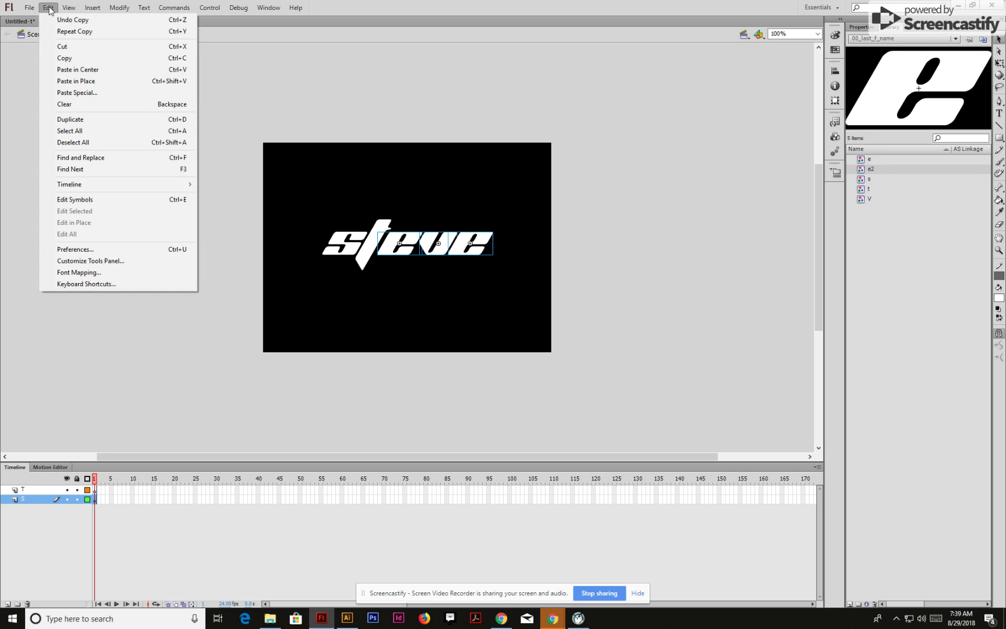
{"action": "left_click", "coordinate": [74, 58]}
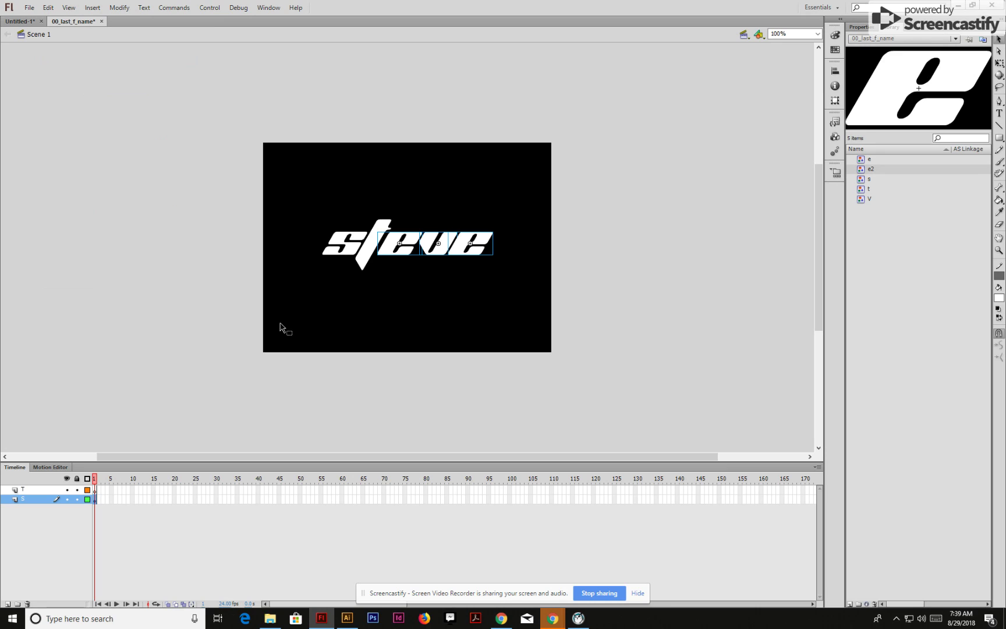
{"action": "key", "text": "Delete"}
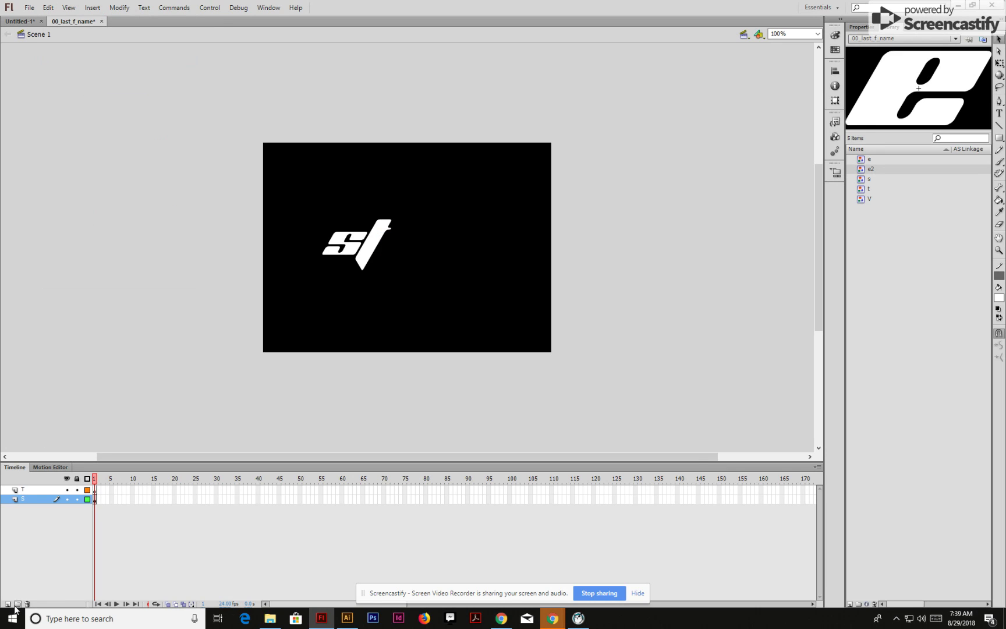
Add a new layer above the T layer and paste the e, v and final e symbols in place on it.
{"action": "left_click", "coordinate": [46, 490]}
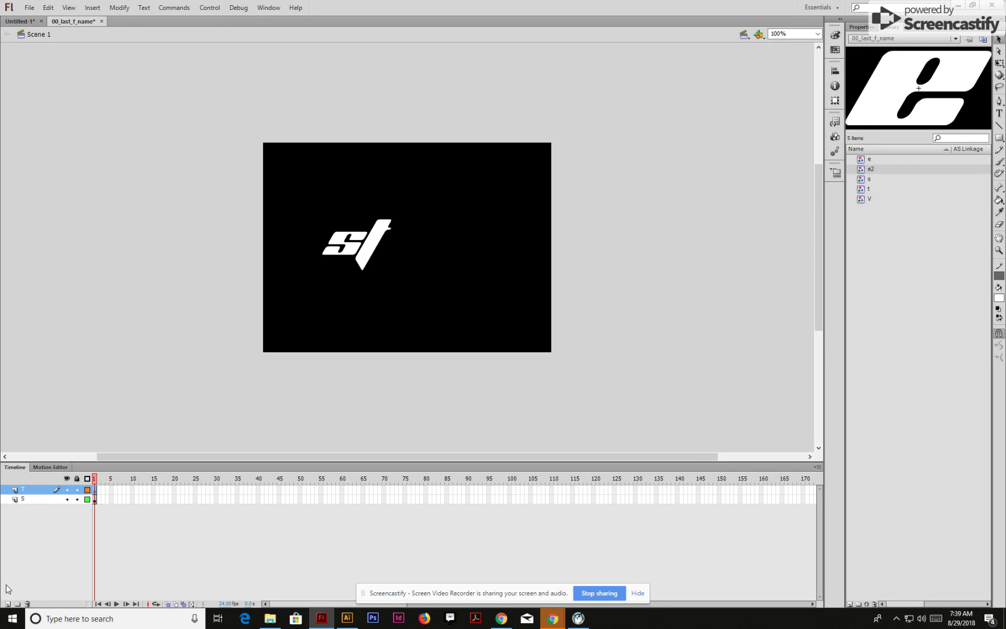
{"action": "left_click", "coordinate": [8, 604]}
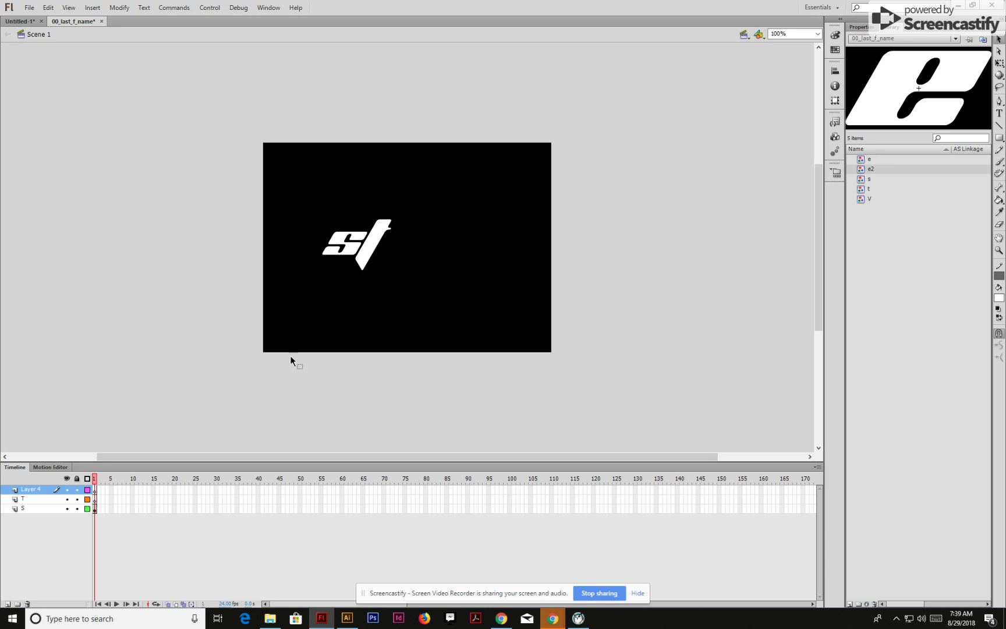
{"action": "left_click", "coordinate": [48, 7]}
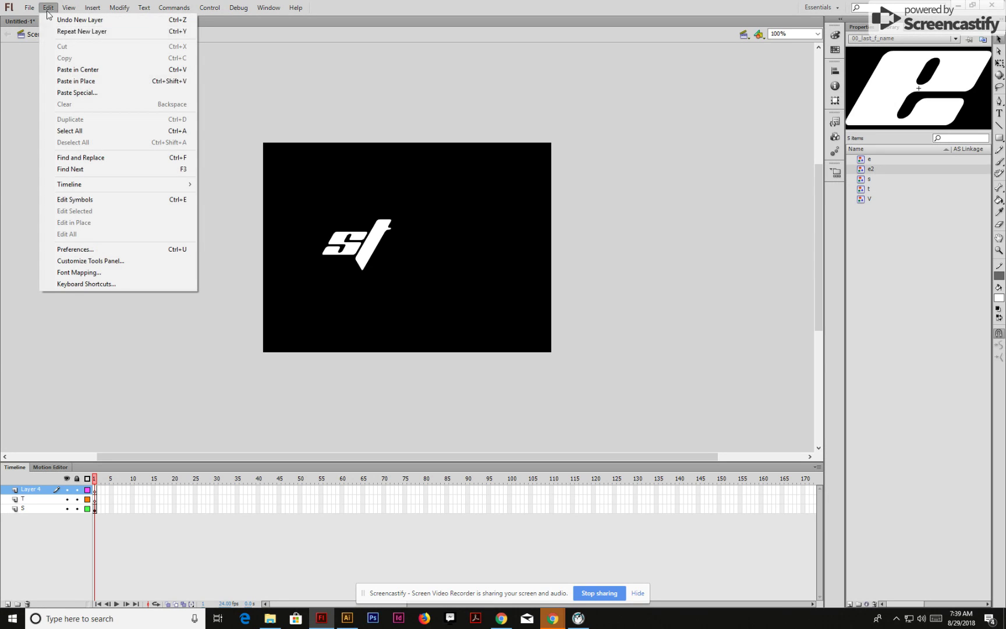
{"action": "left_click", "coordinate": [65, 82]}
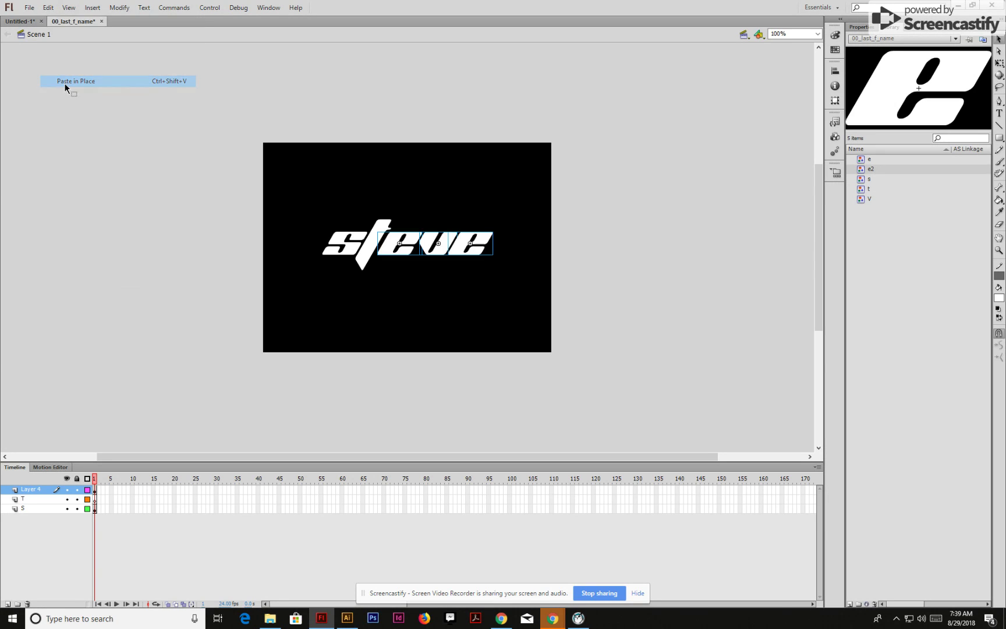
Copy the v and final e symbols and rename the layer above T as "E".
{"action": "left_click_drag", "start_coordinate": [436, 208], "coordinate": [494, 298]}
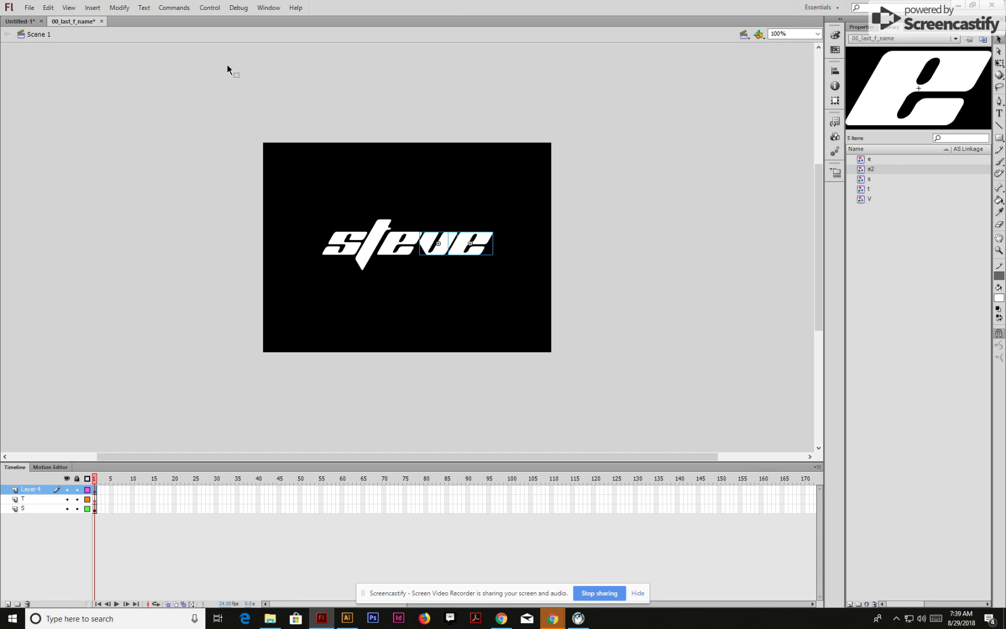
{"action": "left_click", "coordinate": [47, 8]}
{"action": "left_click", "coordinate": [56, 58]}
{"action": "double_click", "coordinate": [35, 492]}
{"action": "type", "text": "E"}
{"action": "left_click", "coordinate": [401, 348]}
Select the v and final e symbols, copy them, and delete them from the E layer.
{"action": "left_click_drag", "start_coordinate": [433, 198], "coordinate": [486, 304]}
{"action": "left_click", "coordinate": [451, 191]}
{"action": "left_click_drag", "start_coordinate": [440, 211], "coordinate": [482, 298]}
{"action": "left_click", "coordinate": [49, 7]}
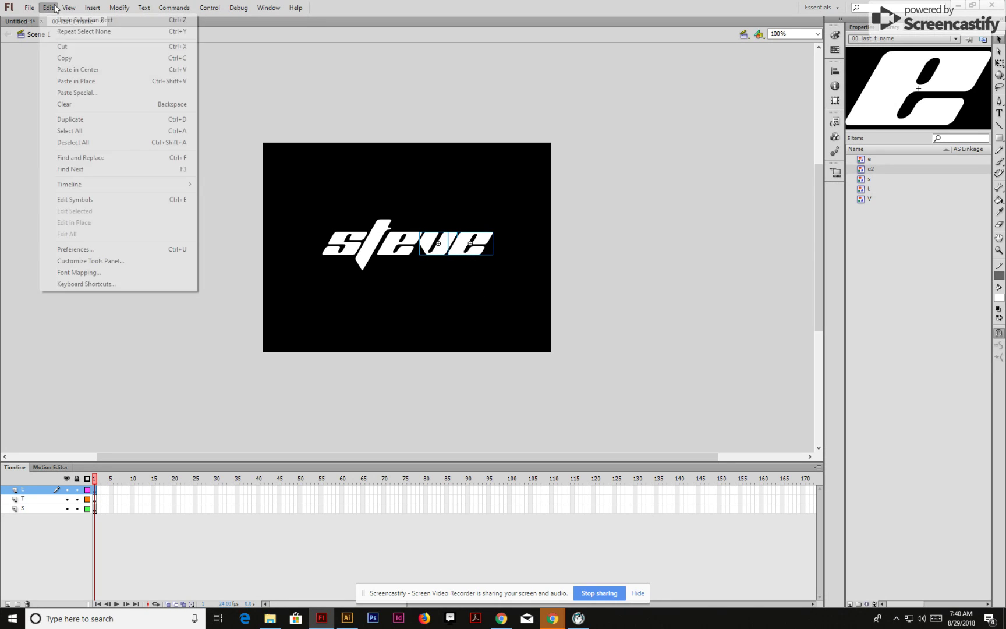
{"action": "left_click", "coordinate": [64, 57]}
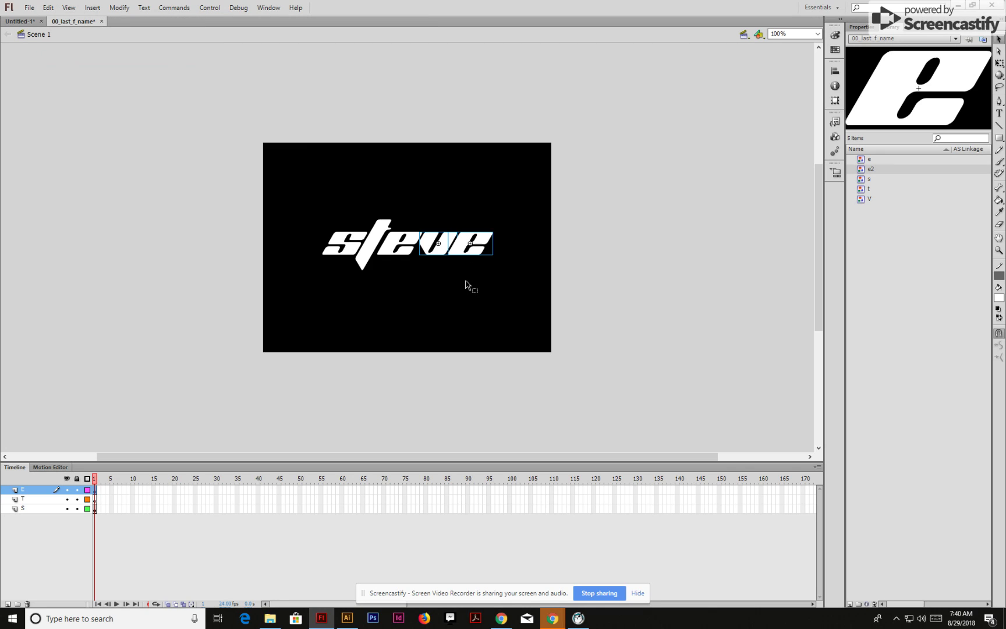
{"action": "key", "text": "Delete"}
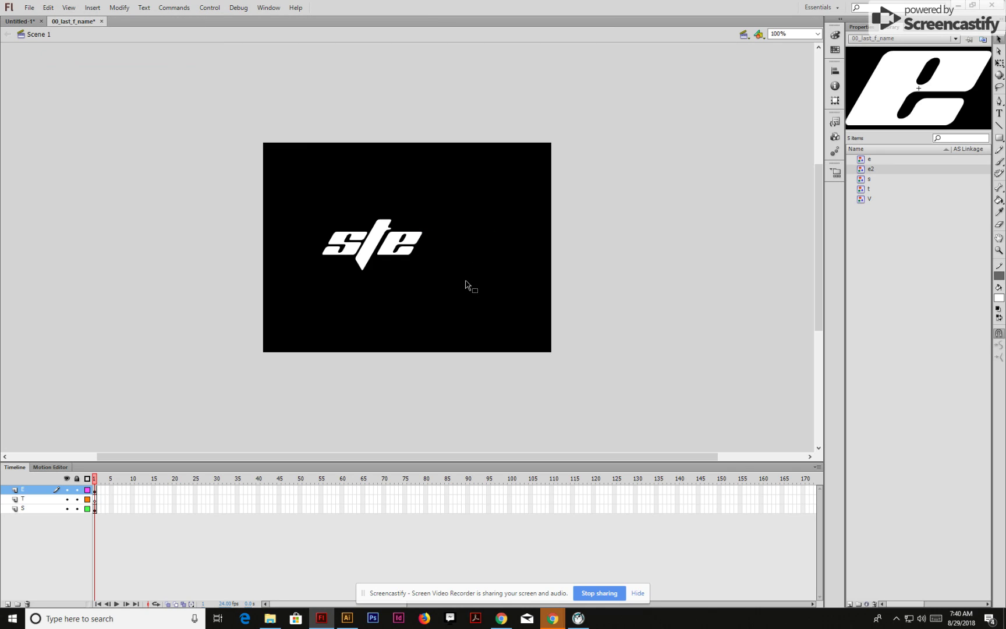
Paste the v and final e symbols in place on a new layer above E and name that layer "V".
{"action": "left_click", "coordinate": [8, 604]}
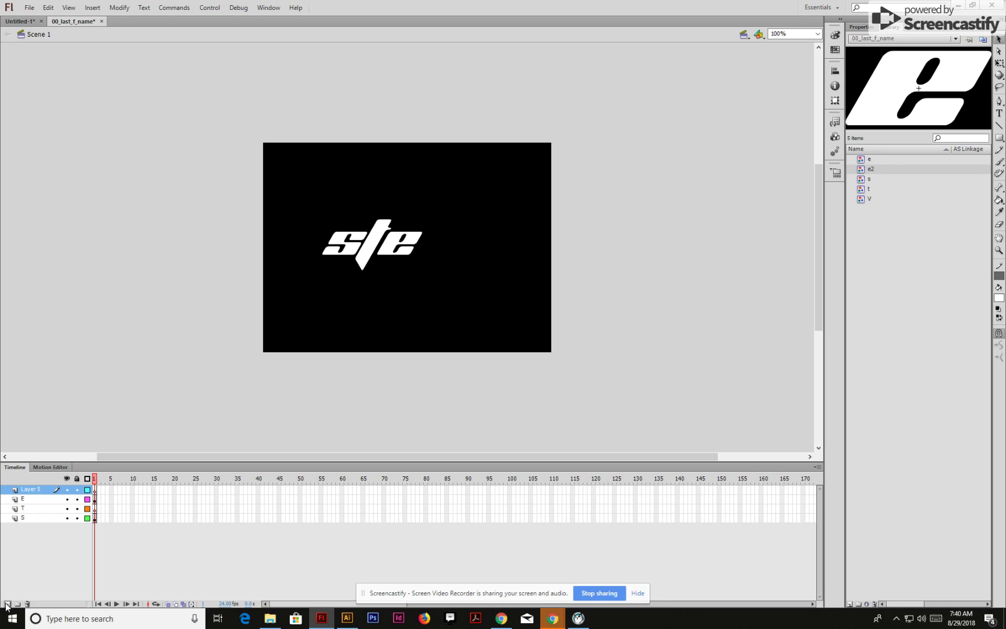
{"action": "left_click", "coordinate": [49, 8]}
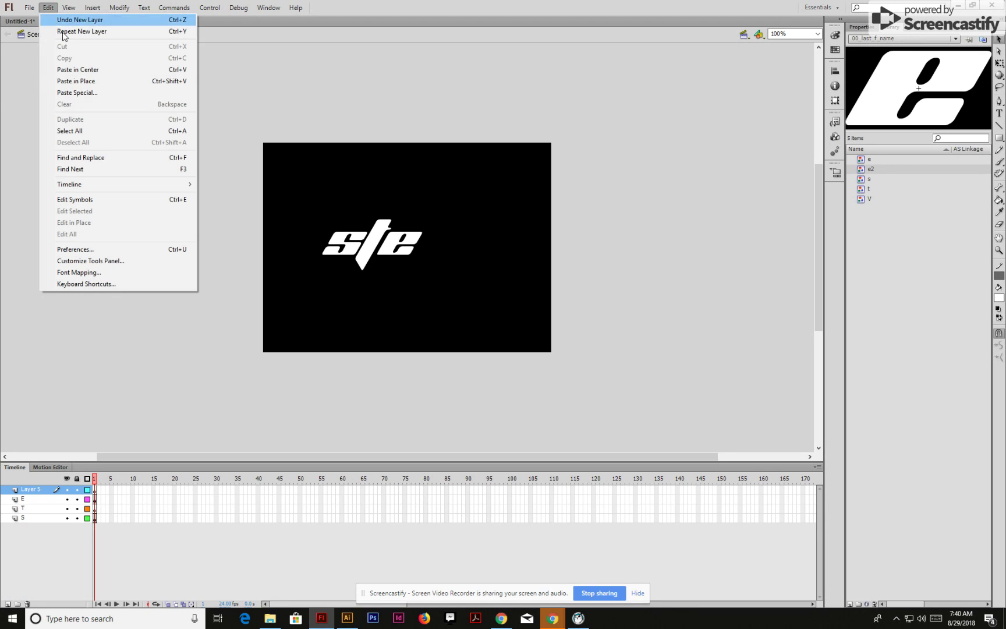
{"action": "left_click", "coordinate": [89, 81]}
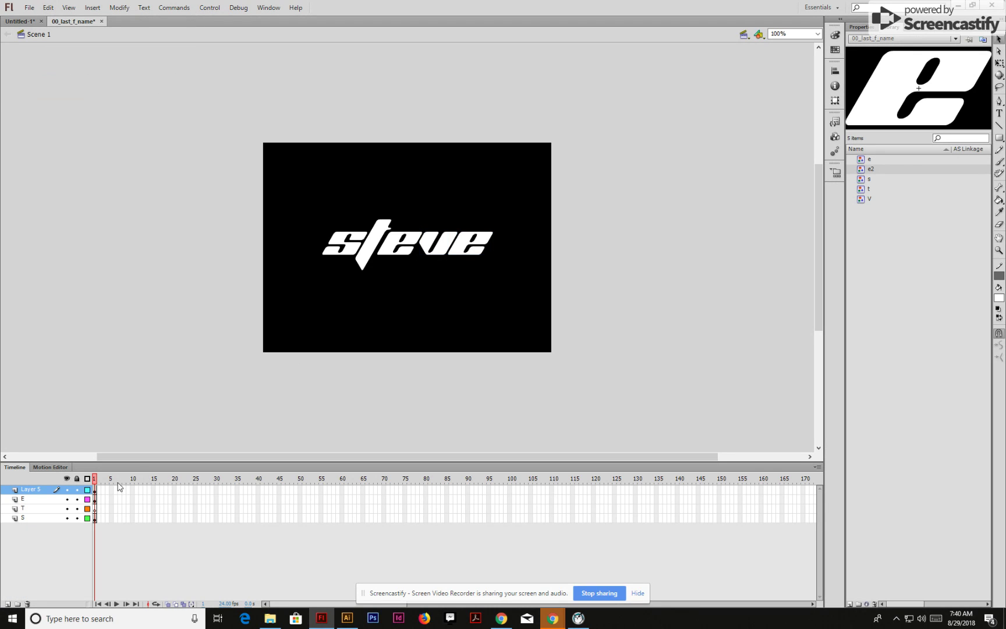
{"action": "double_click", "coordinate": [34, 490]}
{"action": "type", "text": "V"}
{"action": "left_click", "coordinate": [357, 320]}
Copy the final e symbol and delete it from the V layer.
{"action": "left_click_drag", "start_coordinate": [460, 211], "coordinate": [499, 312]}
{"action": "left_click", "coordinate": [50, 7]}
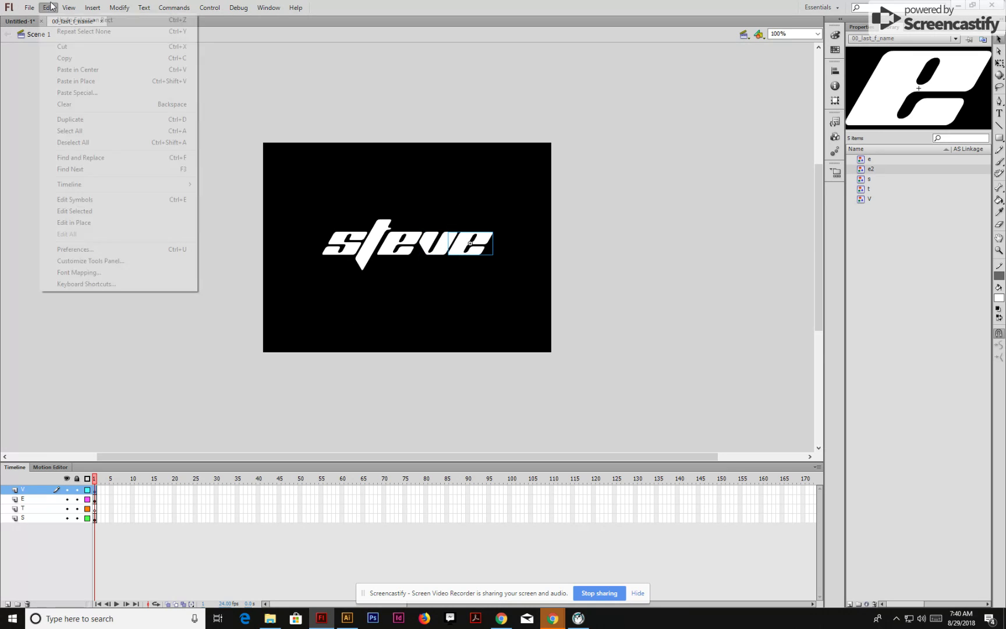
{"action": "left_click", "coordinate": [64, 58]}
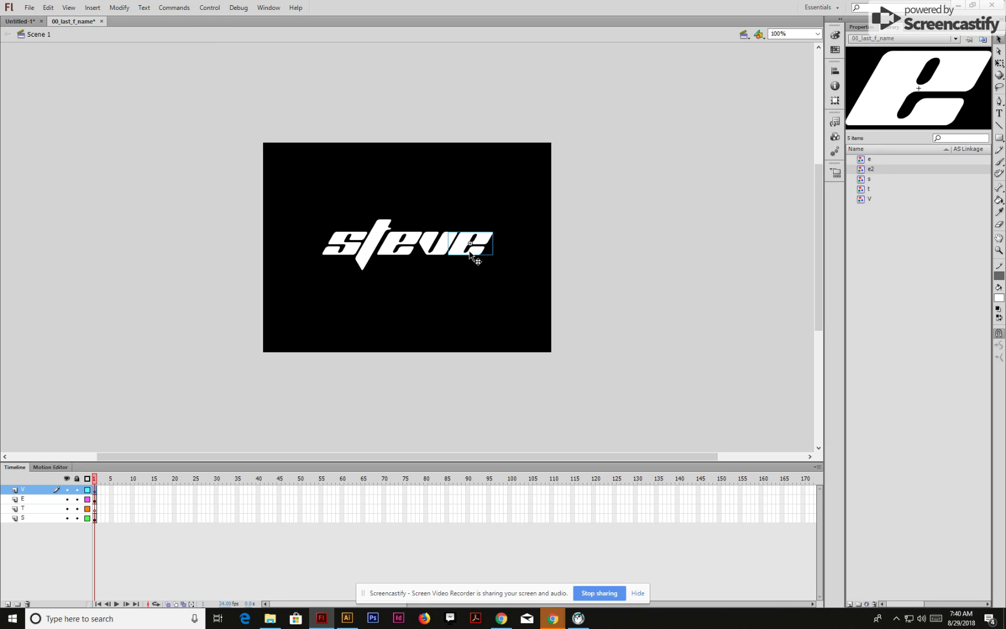
{"action": "key", "text": "Delete"}
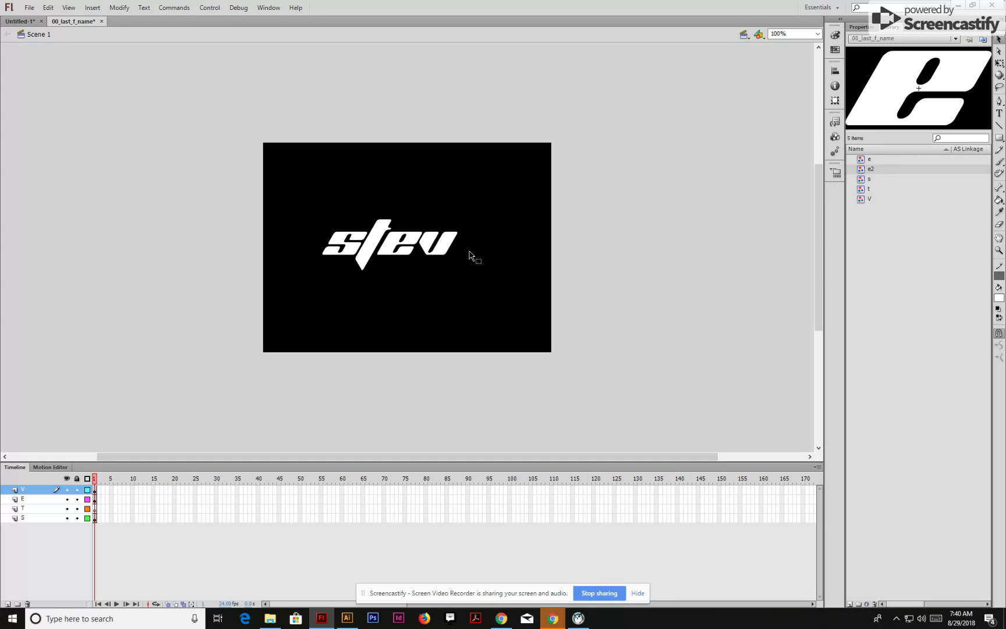
Add a new layer named "E2" above the V layer and paste the final e symbol in place on it.
{"action": "left_click", "coordinate": [7, 603]}
{"action": "double_click", "coordinate": [31, 490]}
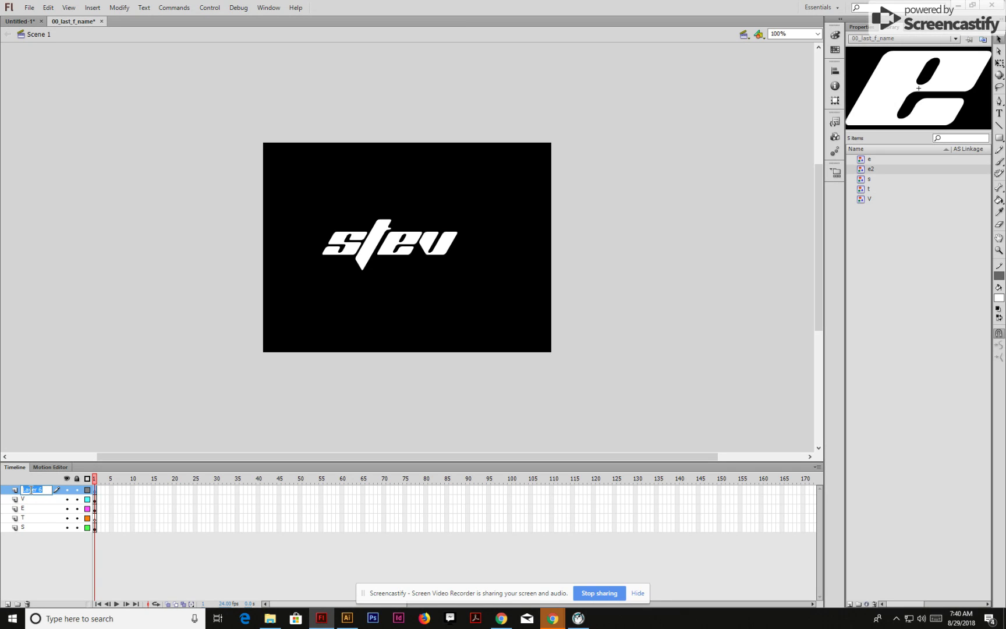
{"action": "type", "text": "E2"}
{"action": "left_click", "coordinate": [67, 433]}
{"action": "left_click", "coordinate": [48, 8]}
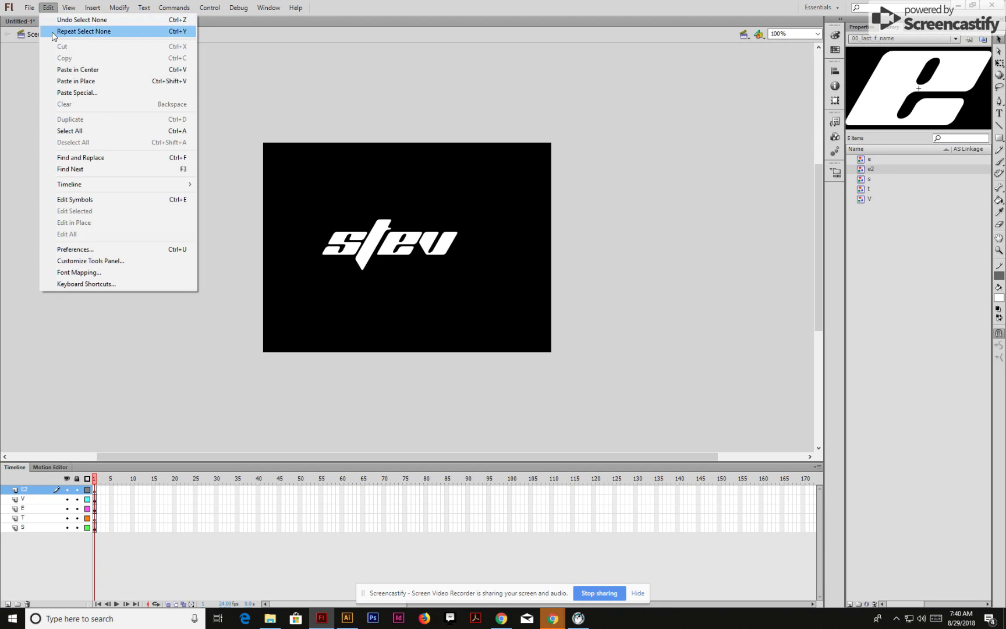
{"action": "left_click", "coordinate": [67, 87]}
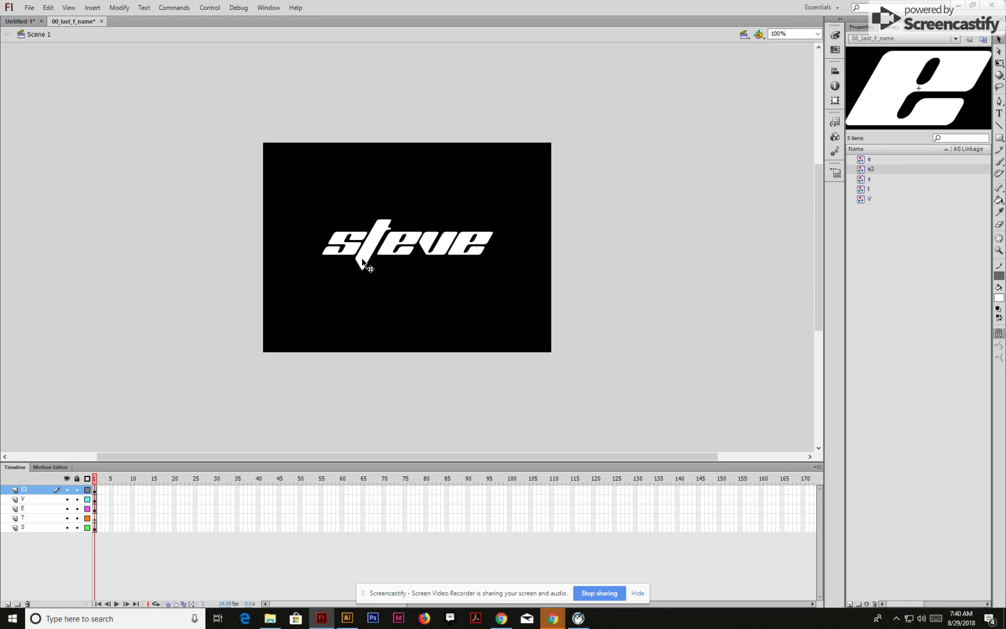
Move the t symbol from the S layer to frame 1 of the T layer, pasting it in place.
{"action": "left_click", "coordinate": [95, 520]}
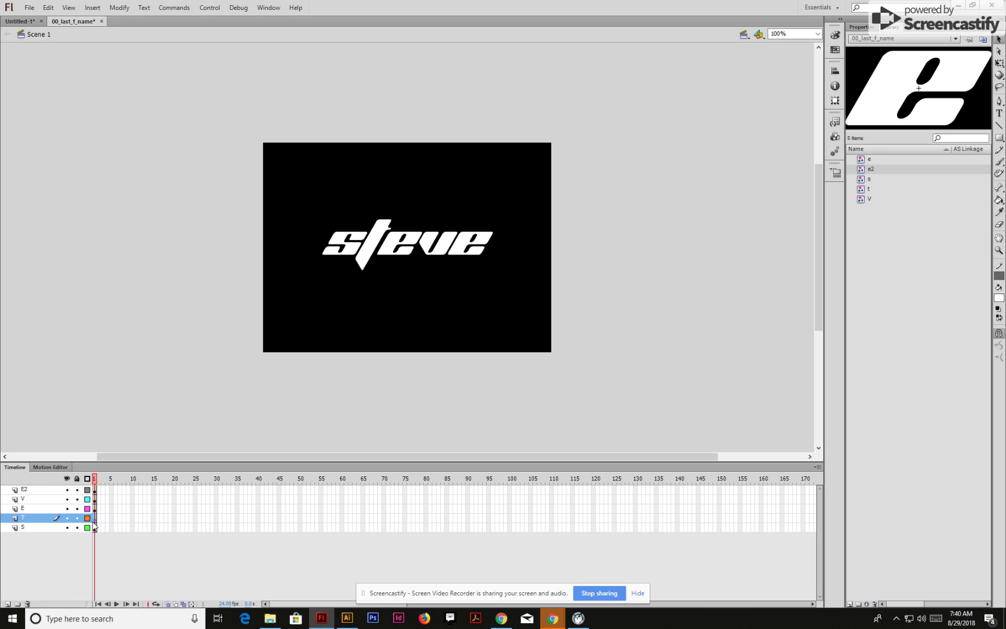
{"action": "left_click", "coordinate": [357, 264]}
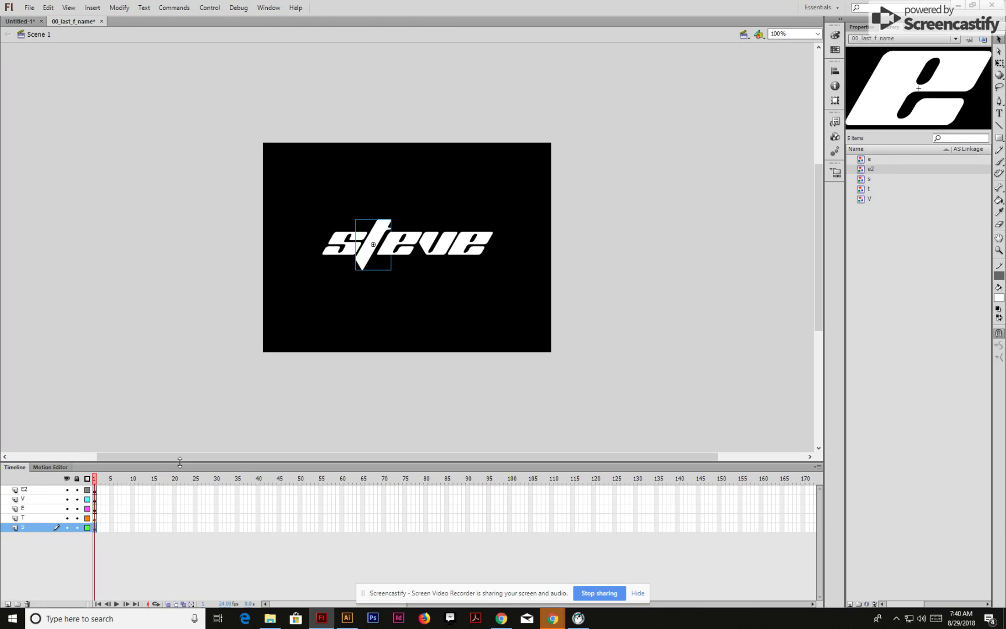
{"action": "key", "text": "Delete"}
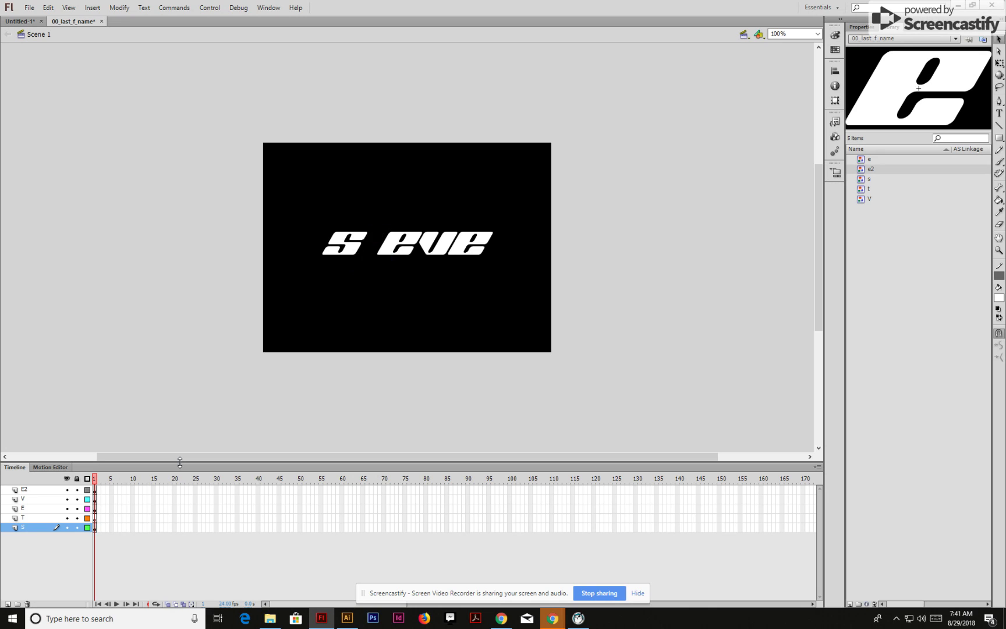
{"action": "left_click", "coordinate": [94, 518]}
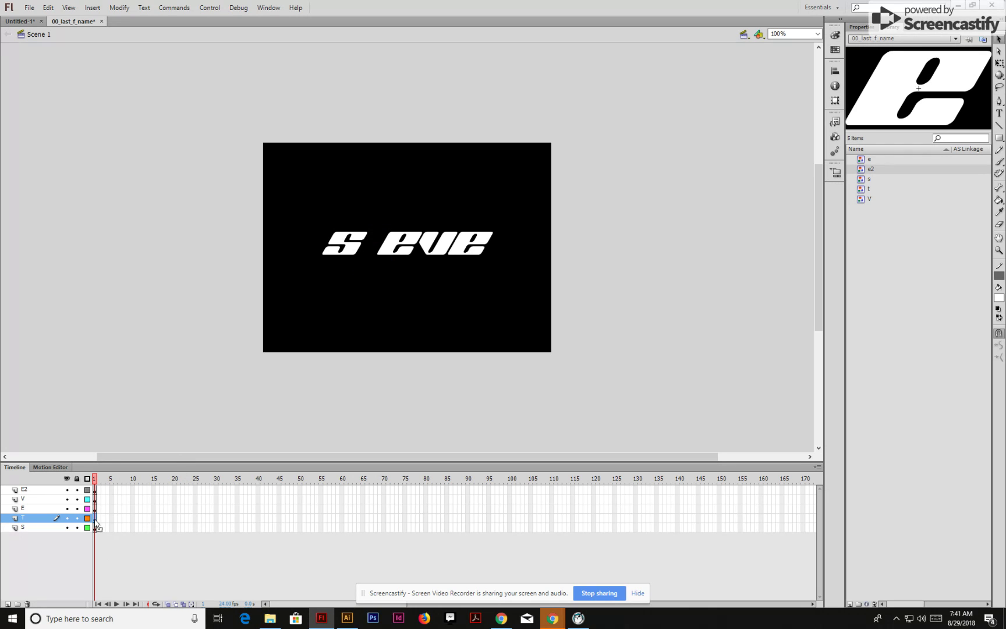
{"action": "left_click", "coordinate": [49, 8]}
{"action": "left_click", "coordinate": [75, 82]}
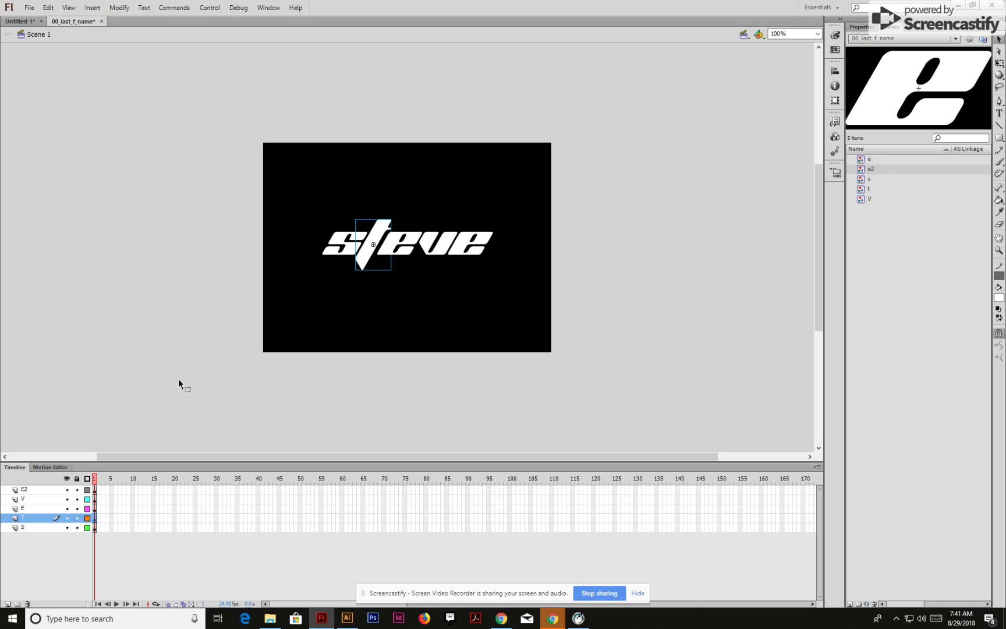
{"action": "left_click", "coordinate": [102, 560]}
Hide and show the S, T, E, V and E2 layers again to check which letter each one holds.
{"action": "left_click", "coordinate": [66, 517]}
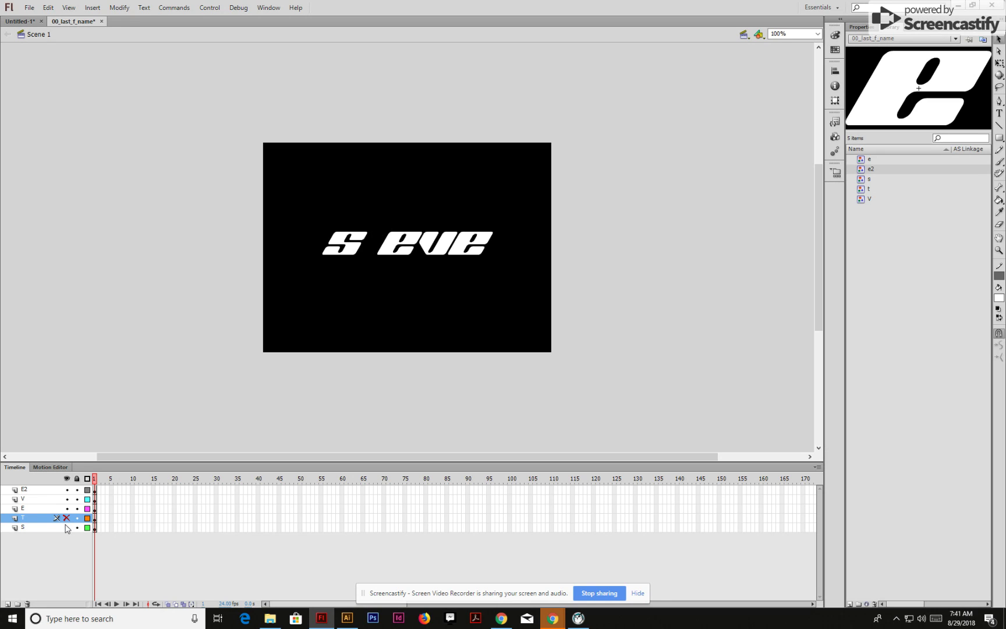
{"action": "left_click", "coordinate": [66, 508]}
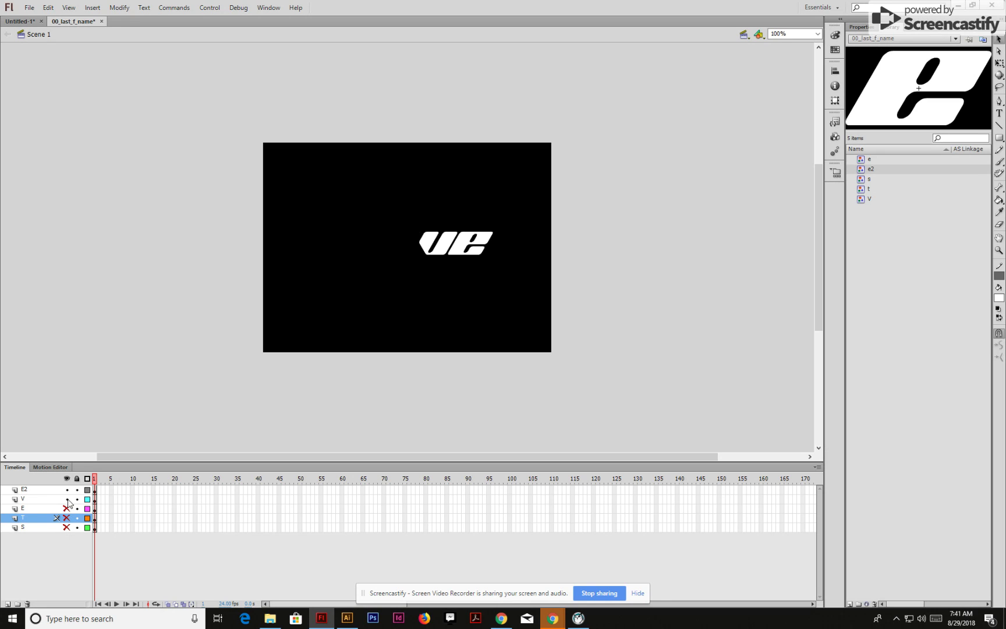
{"action": "left_click", "coordinate": [66, 489]}
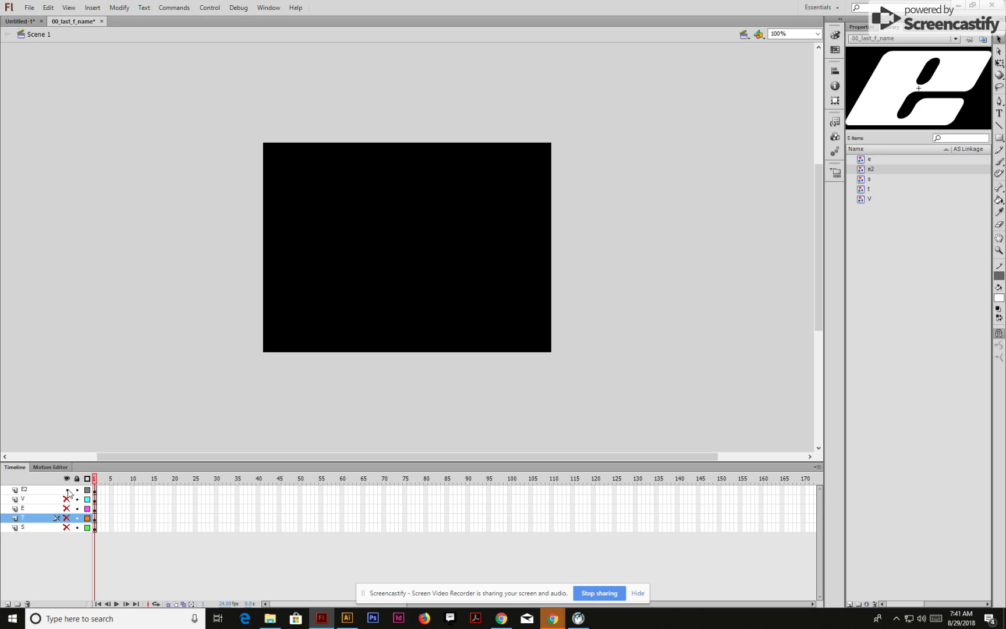
{"action": "left_click", "coordinate": [67, 489]}
{"action": "left_click", "coordinate": [67, 498]}
{"action": "left_click", "coordinate": [67, 508]}
{"action": "left_click", "coordinate": [66, 517]}
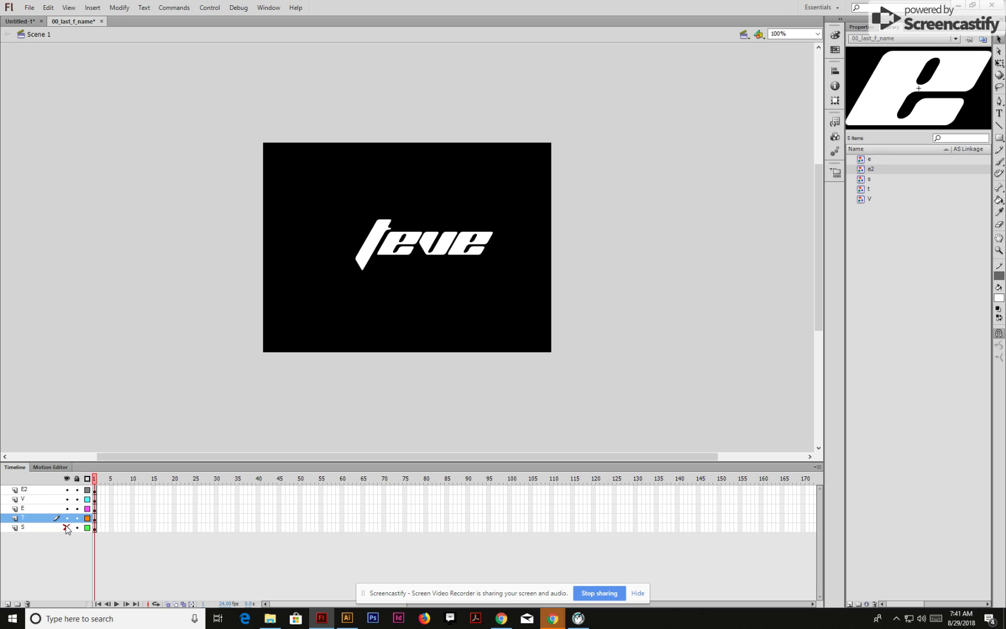
{"action": "left_click", "coordinate": [66, 528]}
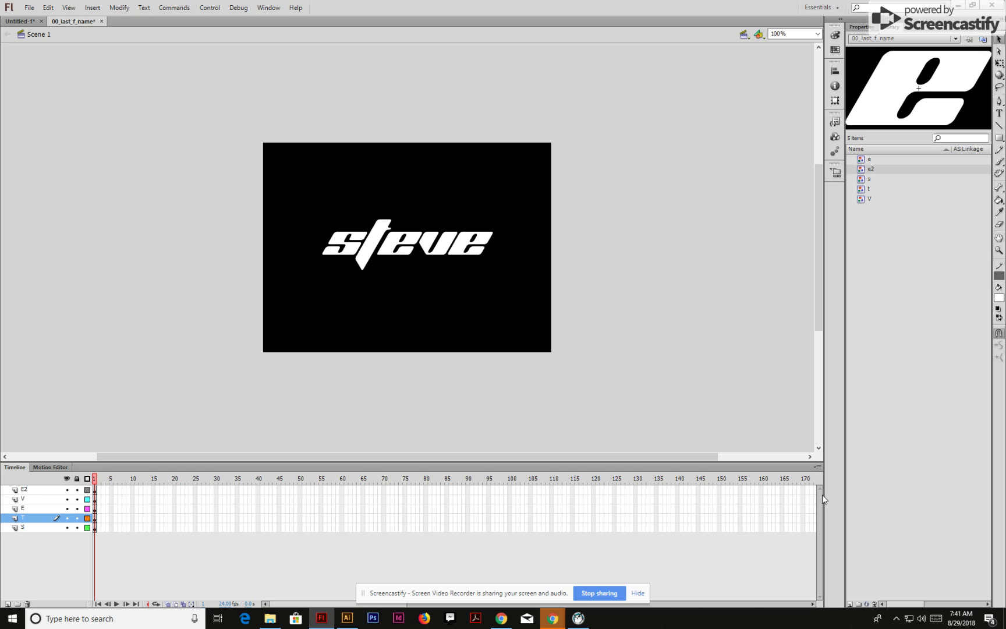
Insert keyframes at frame 40 on all five letter layers.
{"action": "left_click", "coordinate": [258, 490]}
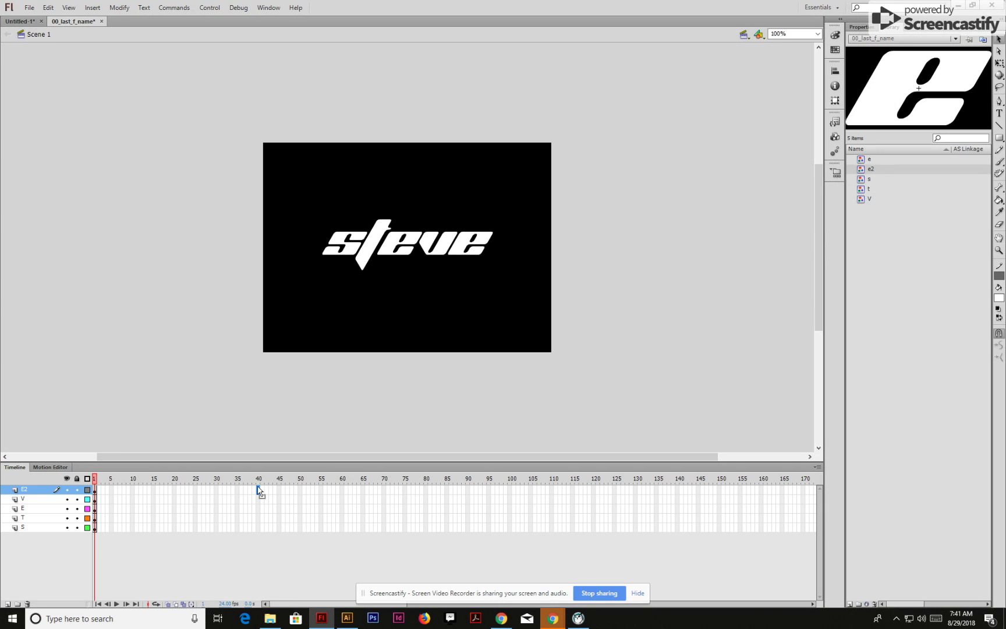
{"action": "left_click", "coordinate": [258, 527]}
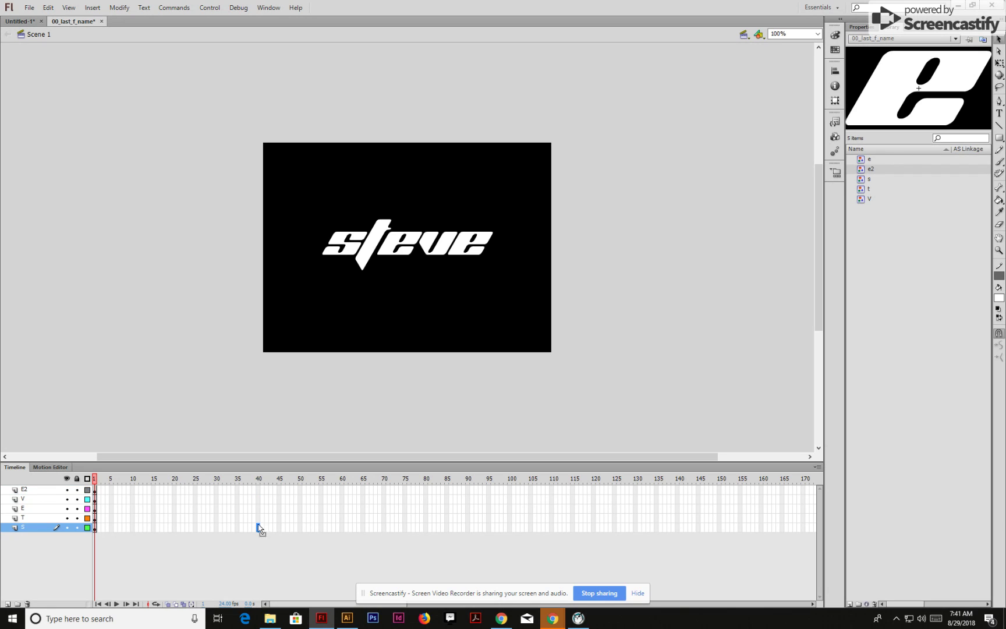
{"action": "left_click", "coordinate": [258, 490], "text": "shift"}
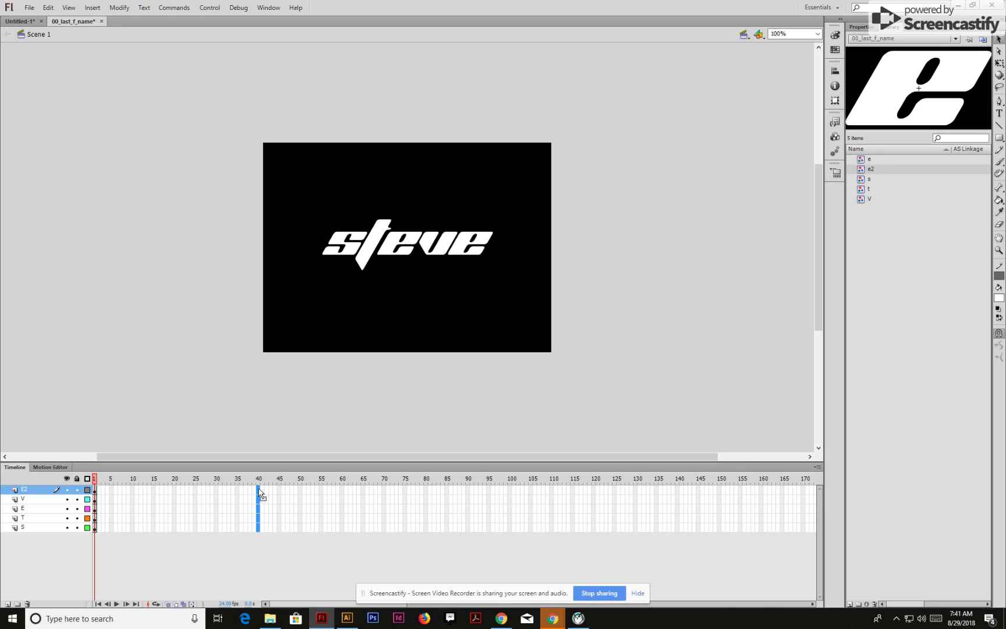
{"action": "right_click", "coordinate": [259, 493]}
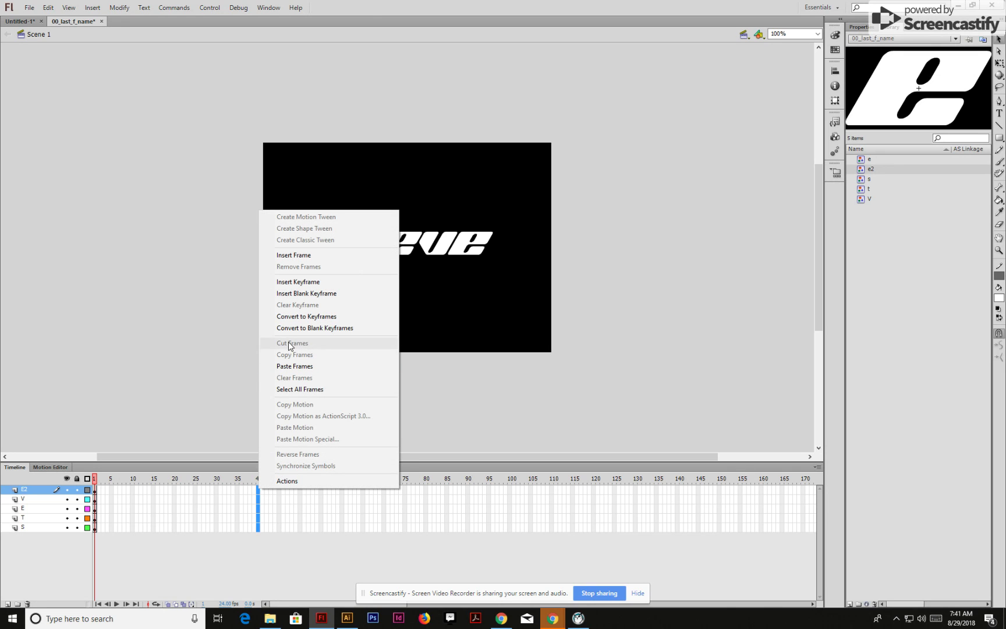
{"action": "left_click", "coordinate": [315, 282]}
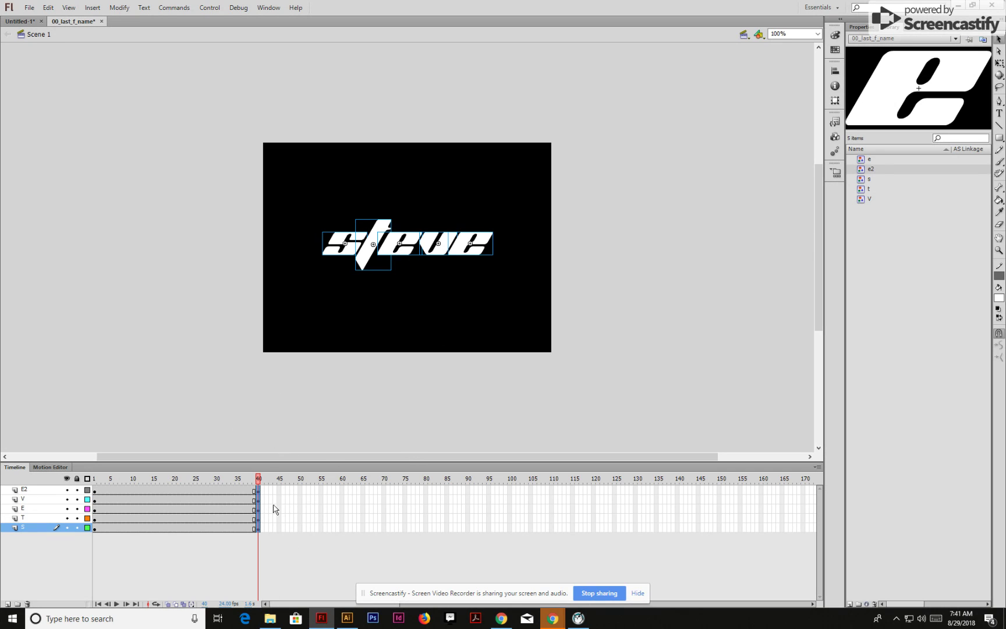
On frame 1, move the s off the stage above its upper-left corner, about X 43, Y -24, and set its alpha to 0%.
{"action": "left_click", "coordinate": [106, 558]}
{"action": "left_click", "coordinate": [95, 529]}
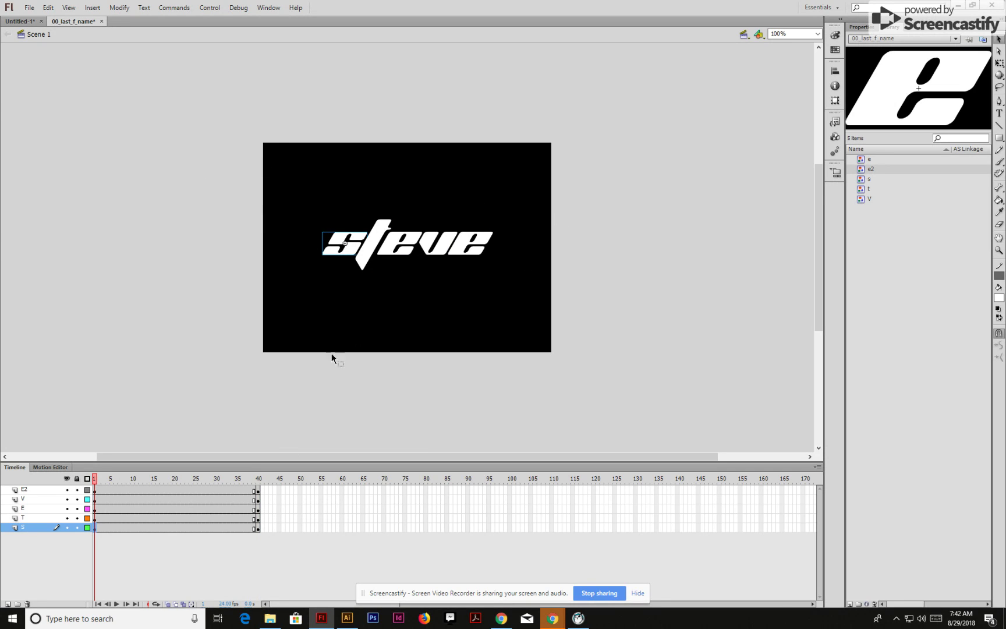
{"action": "left_click", "coordinate": [333, 308]}
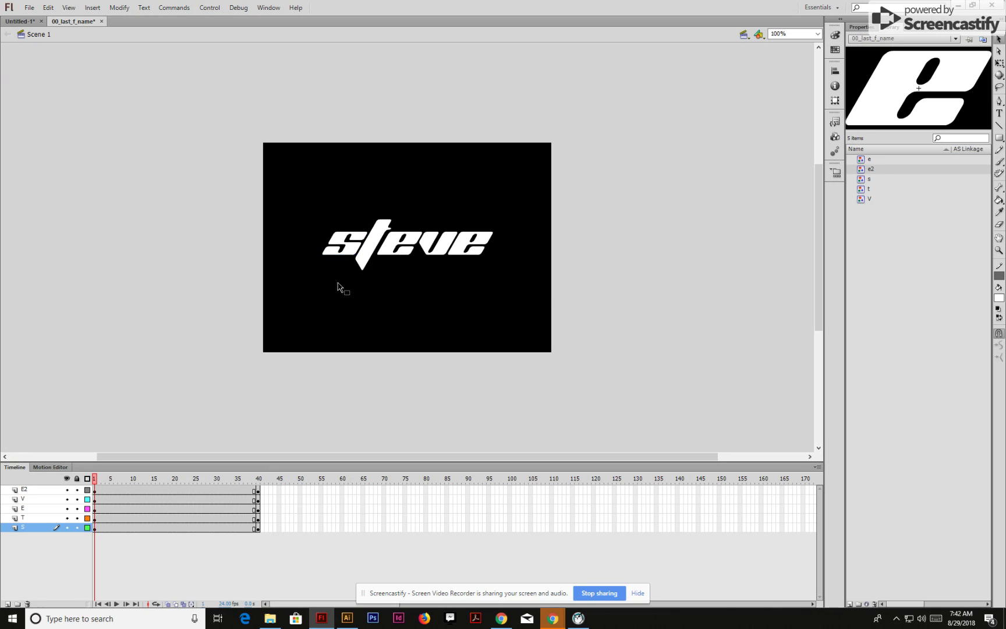
{"action": "left_click", "coordinate": [342, 252]}
{"action": "left_click_drag", "start_coordinate": [346, 251], "coordinate": [290, 138]}
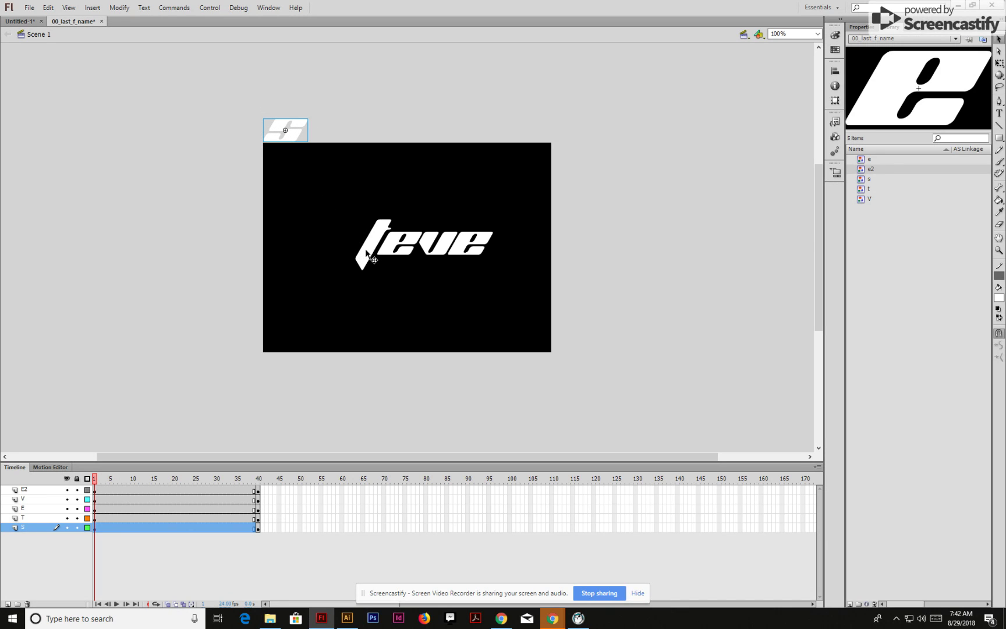
{"action": "left_click", "coordinate": [861, 27]}
{"action": "left_click", "coordinate": [911, 145]}
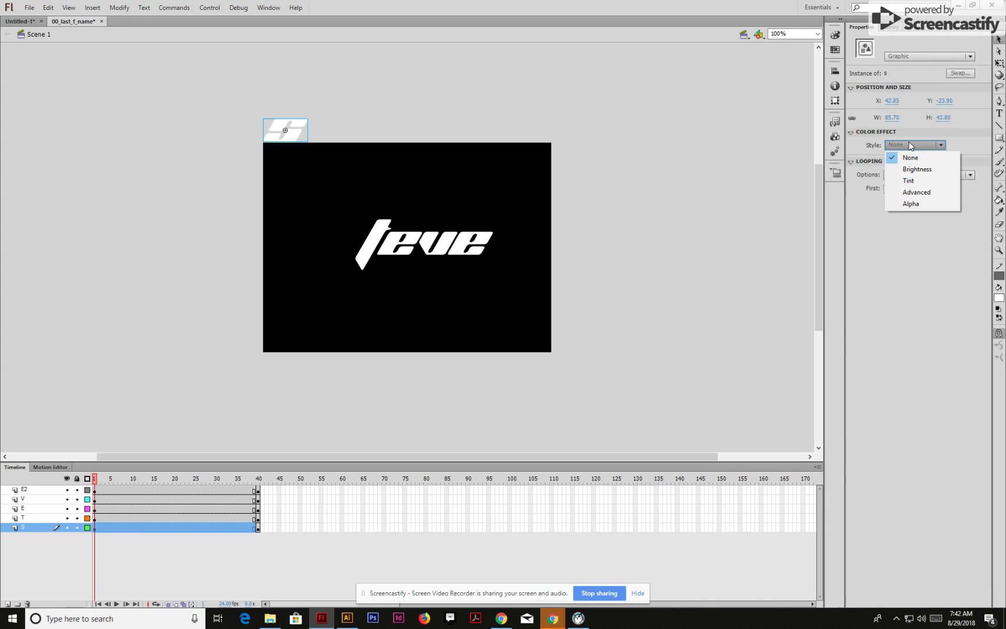
{"action": "left_click", "coordinate": [911, 203]}
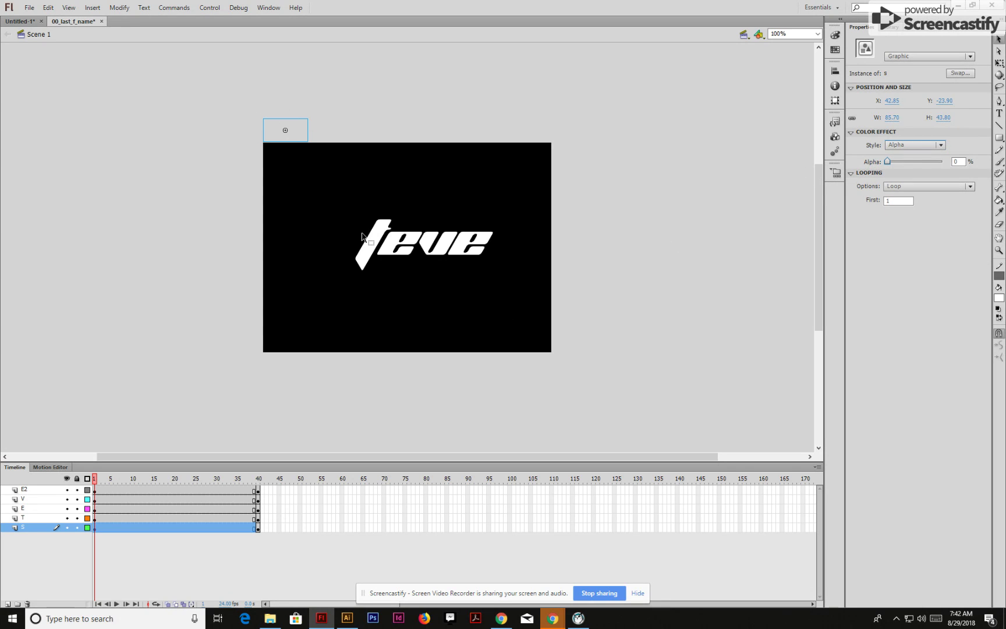
On frame 1, move the t below the stage's lower-left corner, about X 6, Y 450, and set its alpha to 0%.
{"action": "left_click_drag", "start_coordinate": [377, 243], "coordinate": [268, 370]}
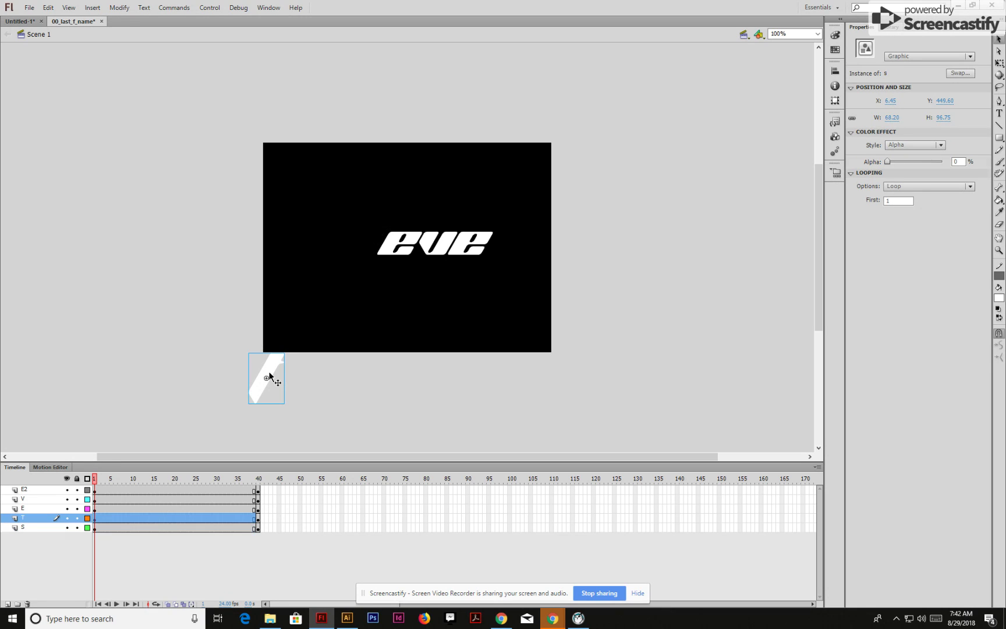
{"action": "left_click", "coordinate": [914, 147]}
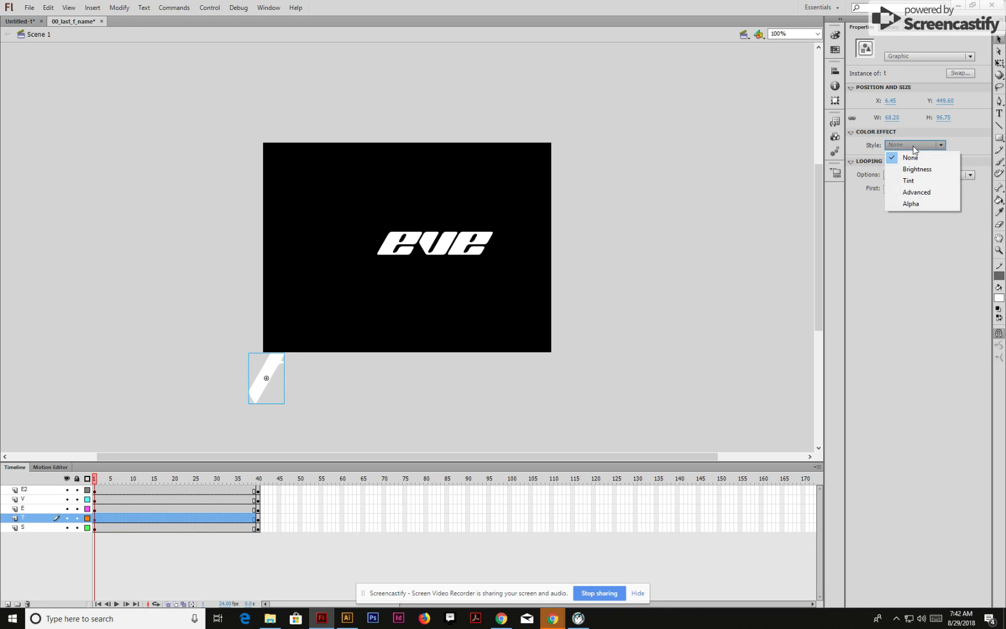
{"action": "left_click", "coordinate": [916, 204]}
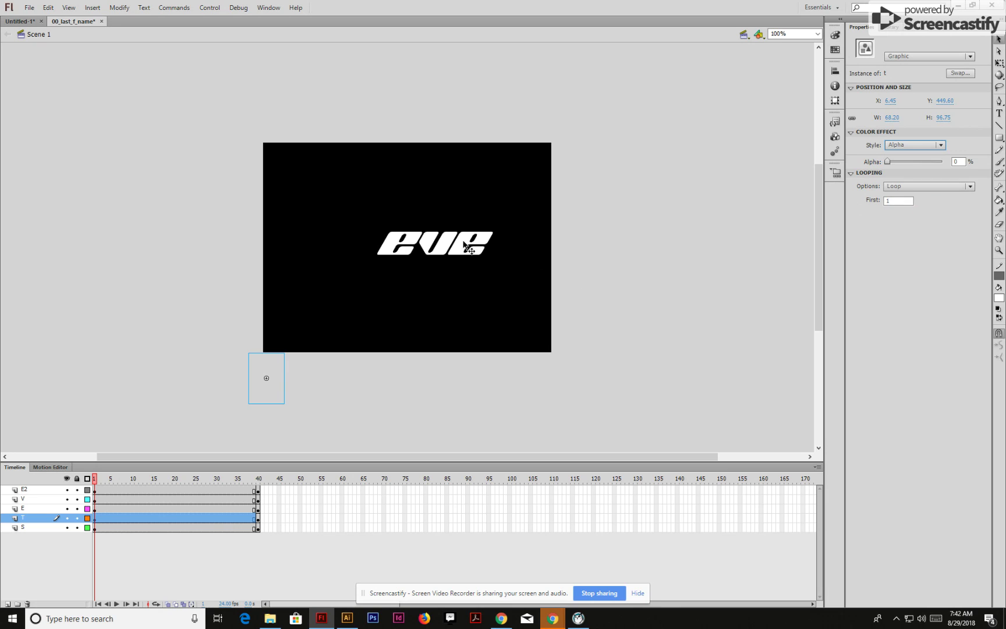
On frame 1, move the first e above the middle of the stage, about X 287, Y -24, and set its alpha to 0%.
{"action": "left_click_drag", "start_coordinate": [410, 255], "coordinate": [418, 137]}
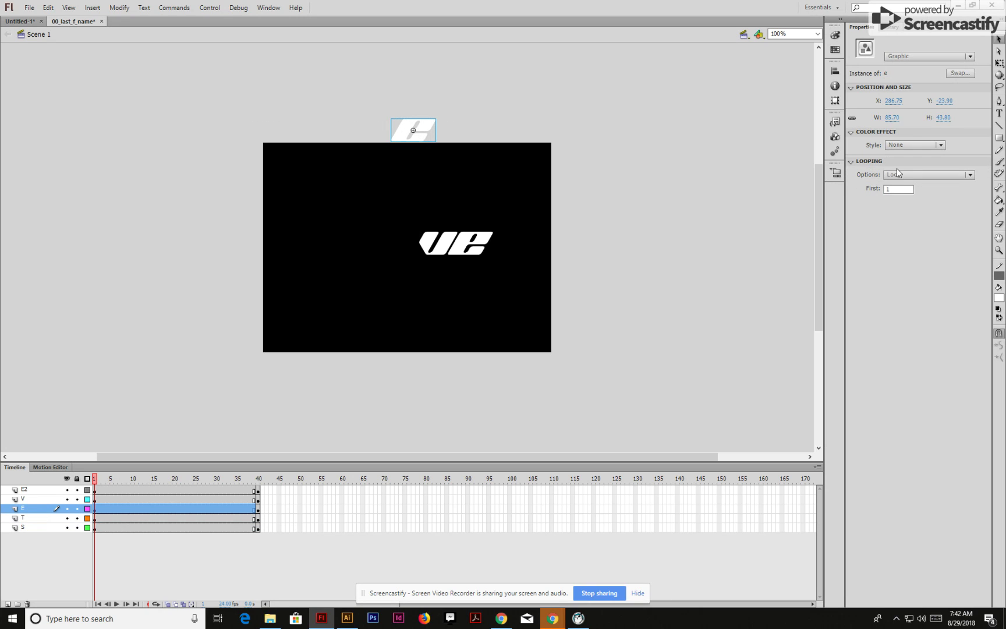
{"action": "left_click", "coordinate": [936, 175]}
{"action": "left_click", "coordinate": [926, 146]}
{"action": "left_click", "coordinate": [925, 145]}
{"action": "left_click", "coordinate": [924, 146]}
{"action": "left_click", "coordinate": [922, 204]}
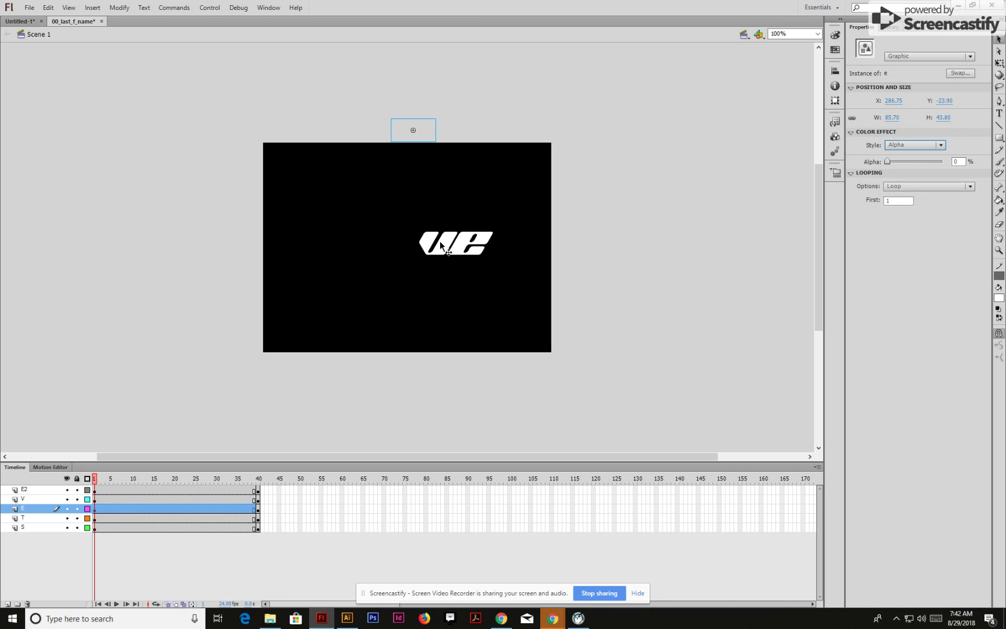
On frame 1, move the v below the stage's lower-right corner, about X 514, Y 420, and set its alpha to 0%.
{"action": "left_click_drag", "start_coordinate": [441, 246], "coordinate": [533, 364]}
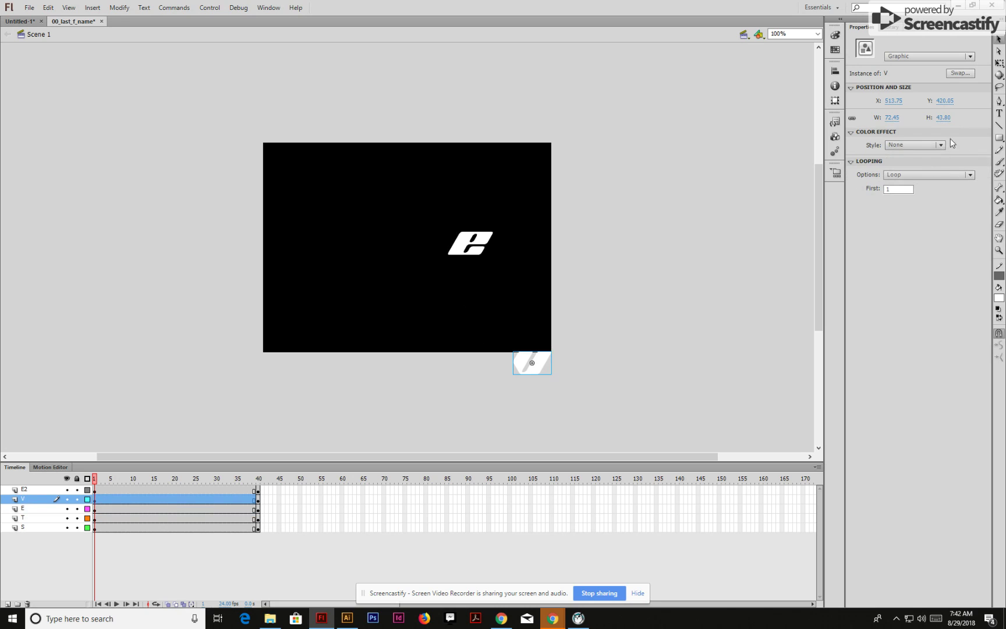
{"action": "left_click", "coordinate": [915, 145]}
{"action": "left_click", "coordinate": [911, 204]}
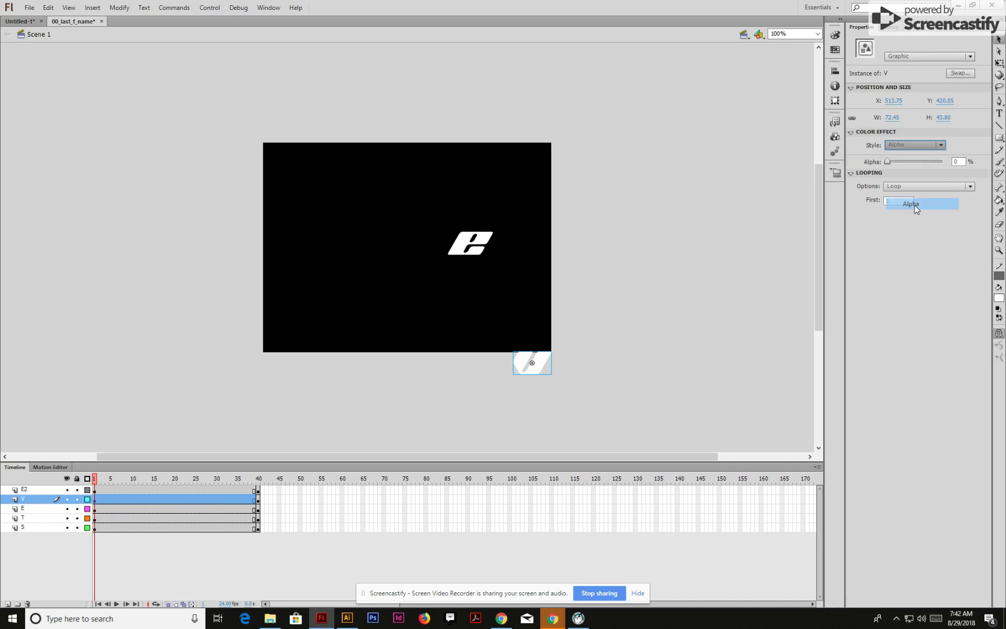
On frame 1, move the final e above the stage's upper-right corner, about X 530, Y -22, and set its alpha to 0%.
{"action": "left_click_drag", "start_coordinate": [485, 255], "coordinate": [548, 144]}
{"action": "left_click", "coordinate": [915, 145]}
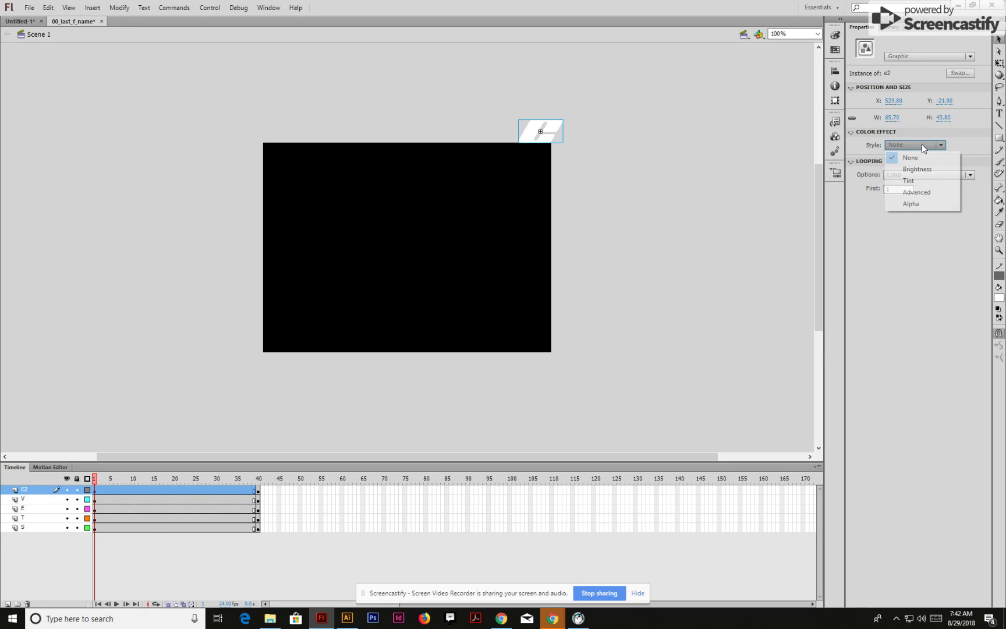
{"action": "left_click", "coordinate": [917, 202]}
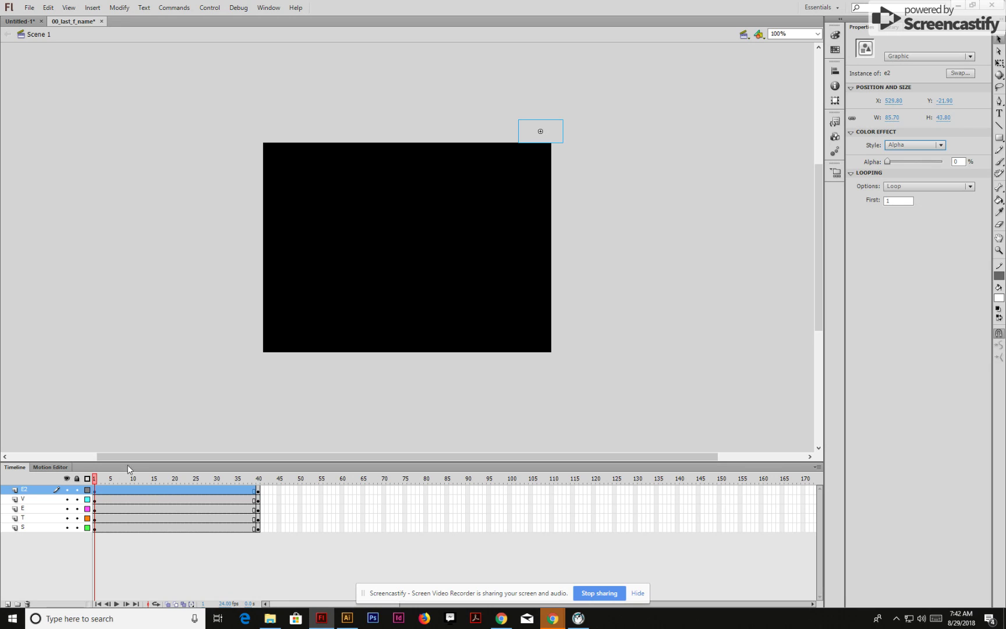
Create classic tweens between frames 1 and 40 on all five letter layers and scrub through to frame 40 to preview the motion.
{"action": "left_click_drag", "start_coordinate": [93, 482], "coordinate": [259, 489]}
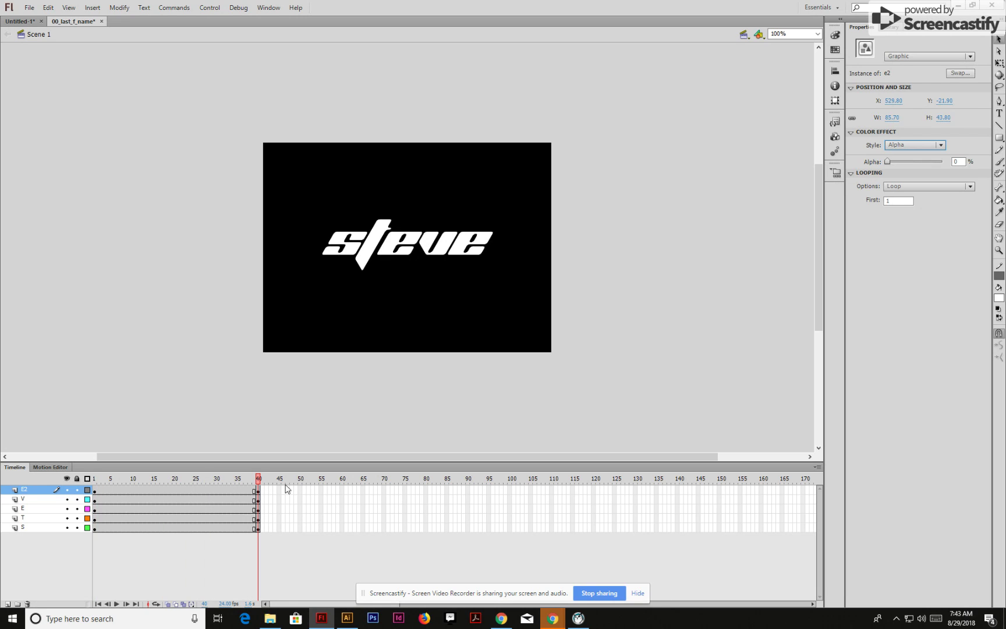
{"action": "left_click", "coordinate": [175, 490]}
{"action": "left_click_drag", "start_coordinate": [172, 534], "coordinate": [174, 534]}
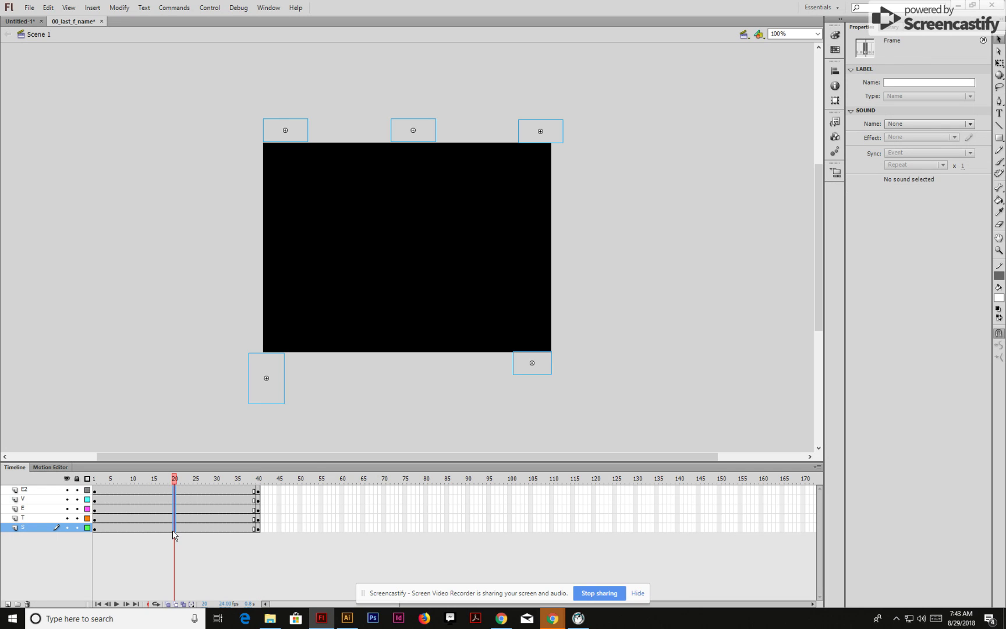
{"action": "right_click", "coordinate": [173, 535]}
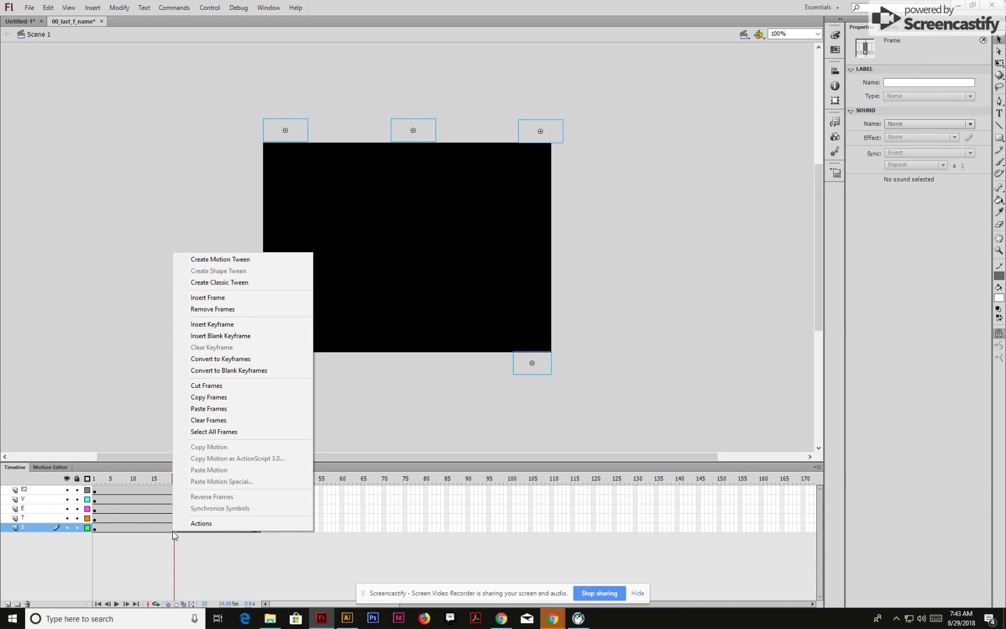
{"action": "left_click", "coordinate": [237, 284]}
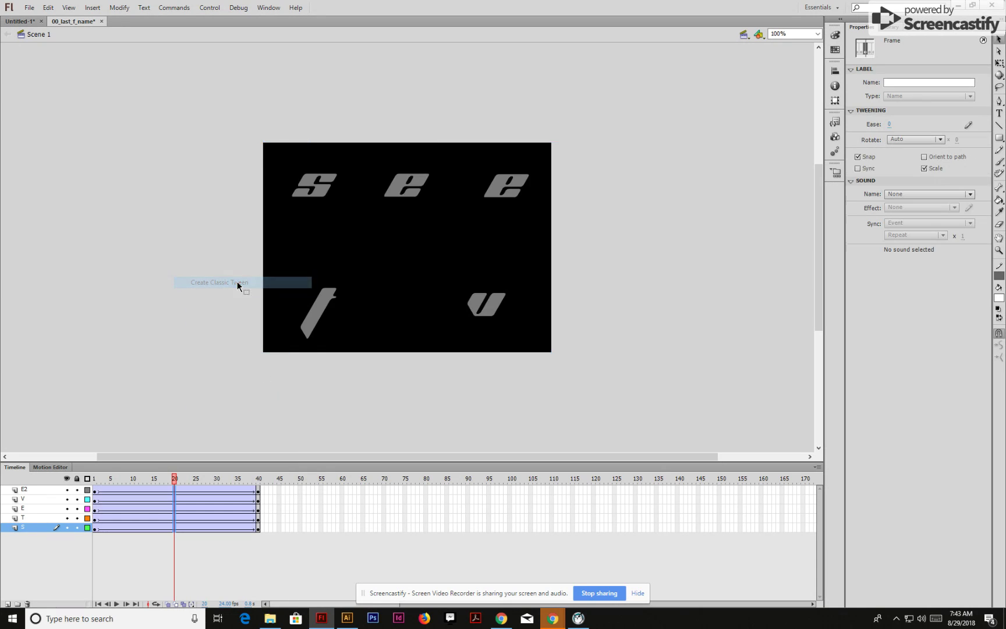
{"action": "left_click_drag", "start_coordinate": [173, 481], "coordinate": [258, 495]}
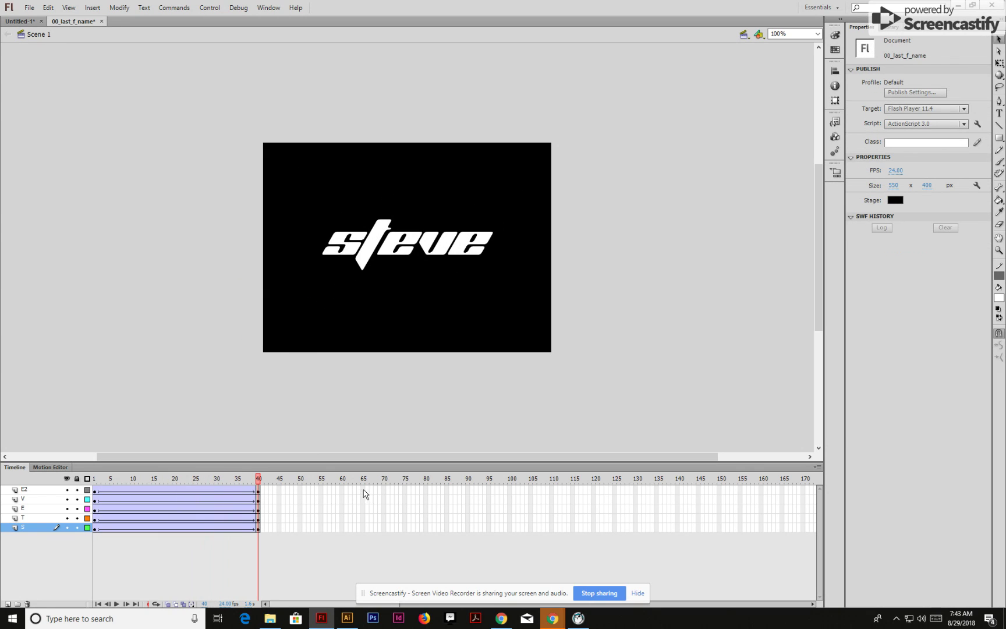
Insert keyframes at frame 65 on all five letter layers so the formed name holds from frame 40.
{"action": "left_click_drag", "start_coordinate": [365, 492], "coordinate": [363, 534]}
{"action": "right_click", "coordinate": [363, 535]}
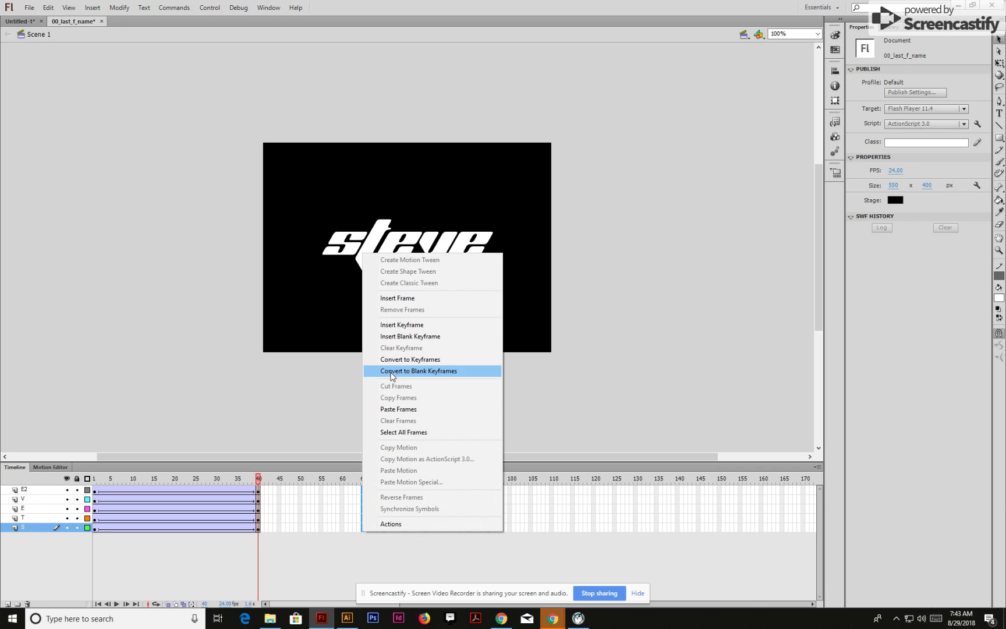
{"action": "left_click", "coordinate": [387, 325]}
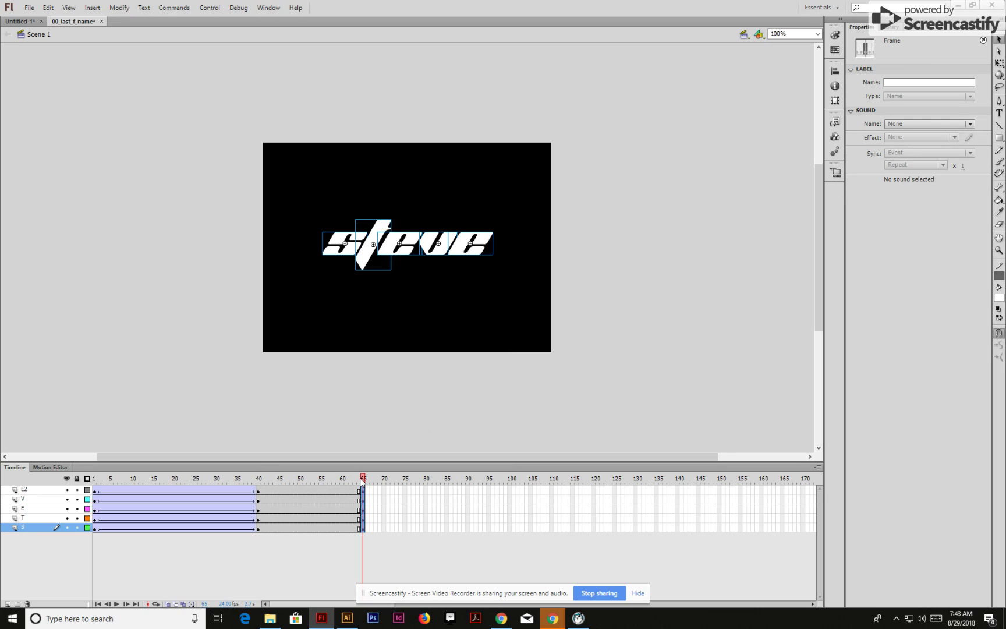
{"action": "left_click_drag", "start_coordinate": [362, 479], "coordinate": [382, 486]}
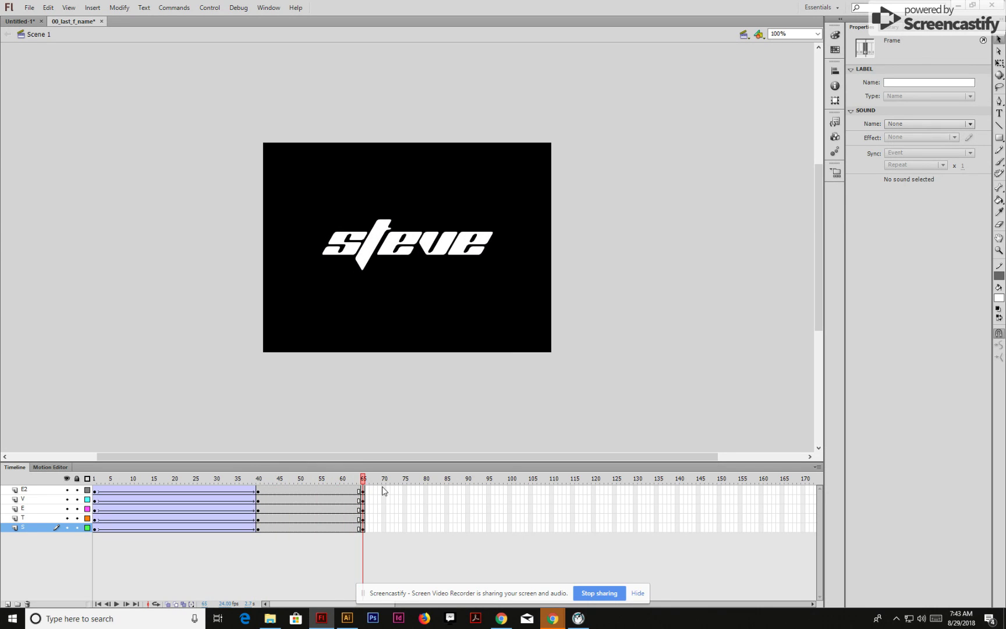
Copy frames 1 to 40 of all five letter layers, accepting the offer to save the document with auto-recovery enabled.
{"action": "left_click", "coordinate": [95, 492]}
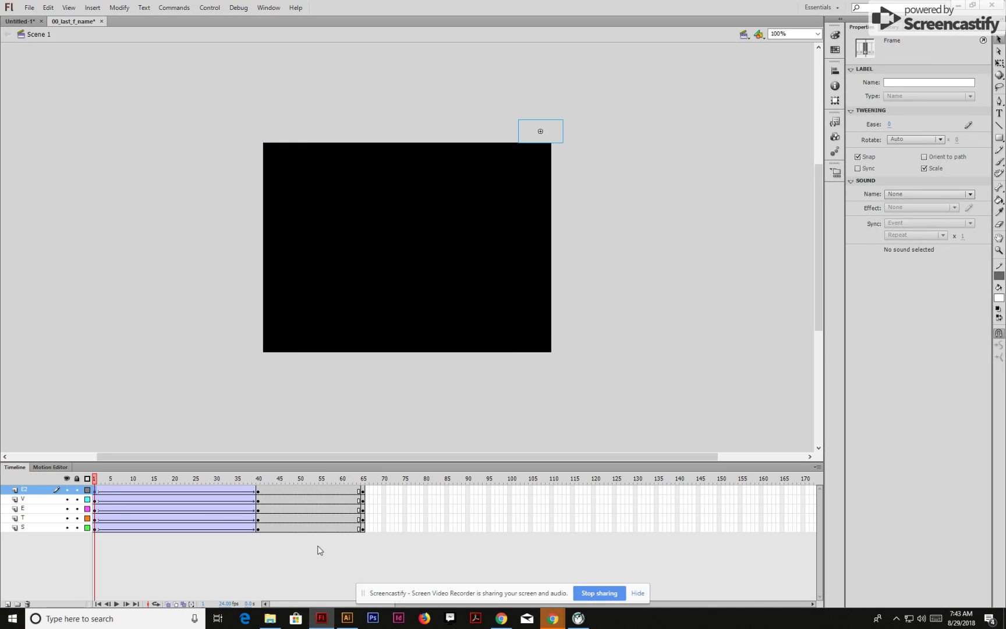
{"action": "left_click", "coordinate": [258, 528]}
{"action": "left_click", "coordinate": [95, 490], "text": "shift"}
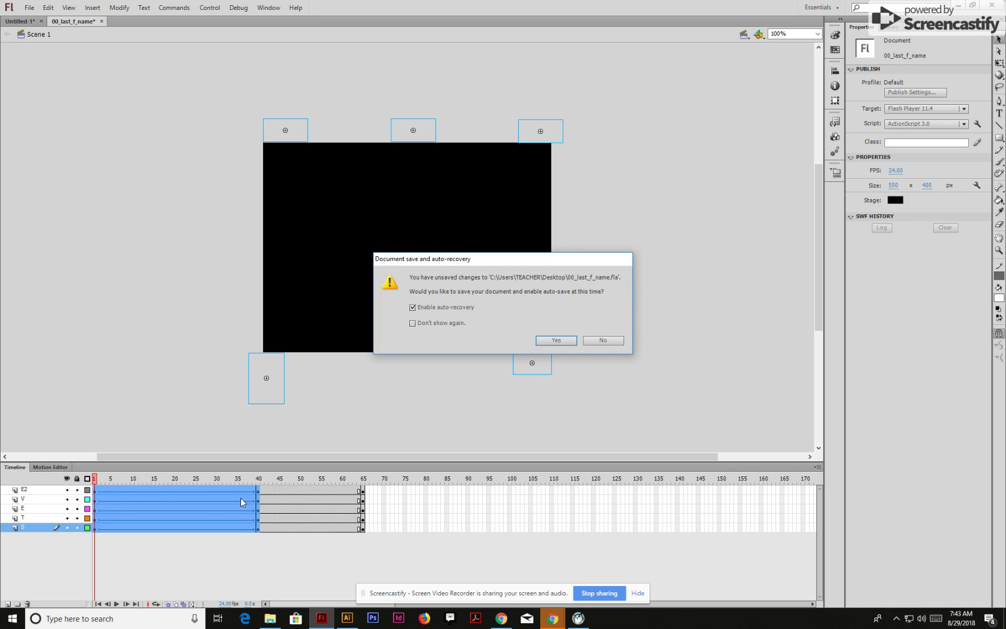
{"action": "left_click", "coordinate": [553, 340]}
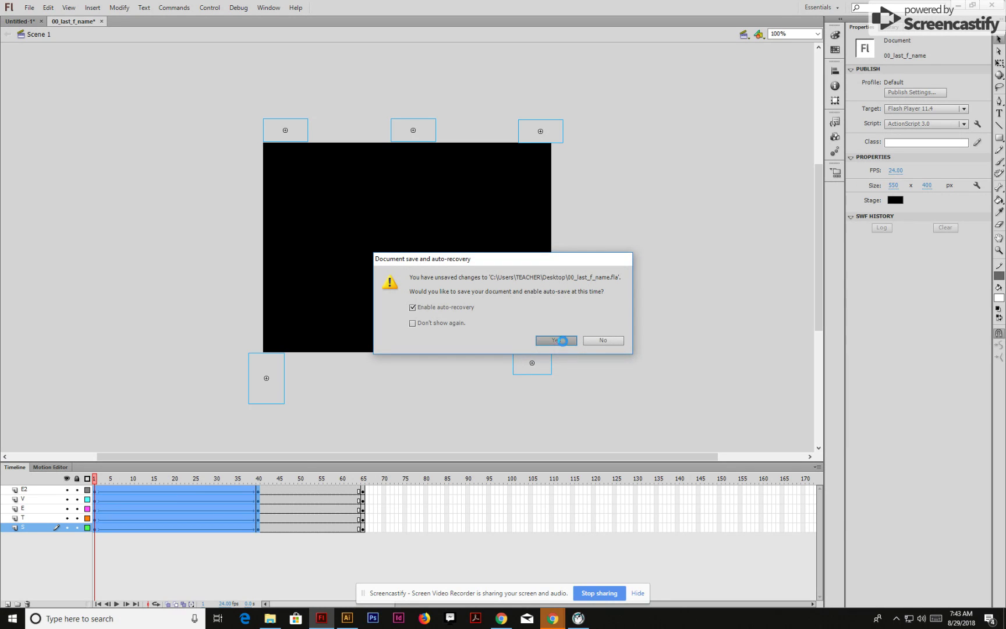
{"action": "right_click", "coordinate": [207, 511]}
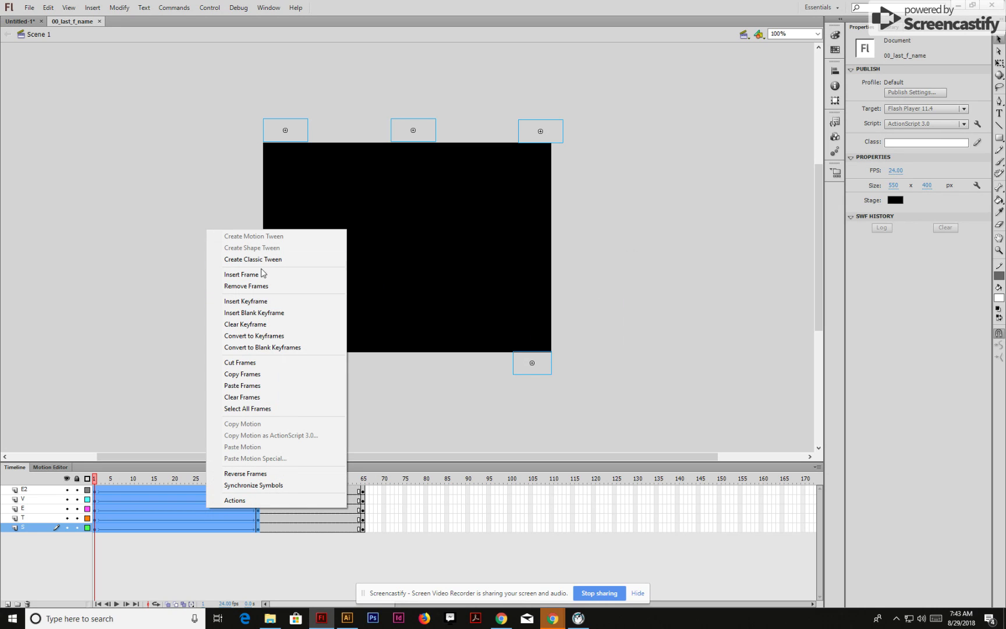
{"action": "left_click", "coordinate": [262, 376]}
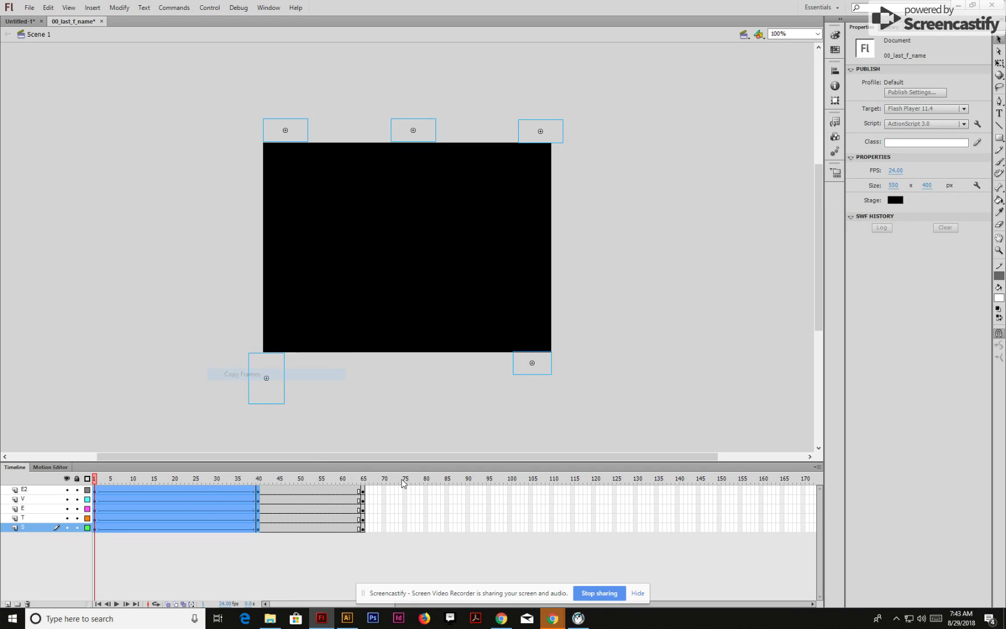
Paste the copied frames at frame 66 across all five letter layers.
{"action": "left_click", "coordinate": [367, 490]}
{"action": "left_click", "coordinate": [368, 528], "text": "shift"}
{"action": "right_click", "coordinate": [369, 528]}
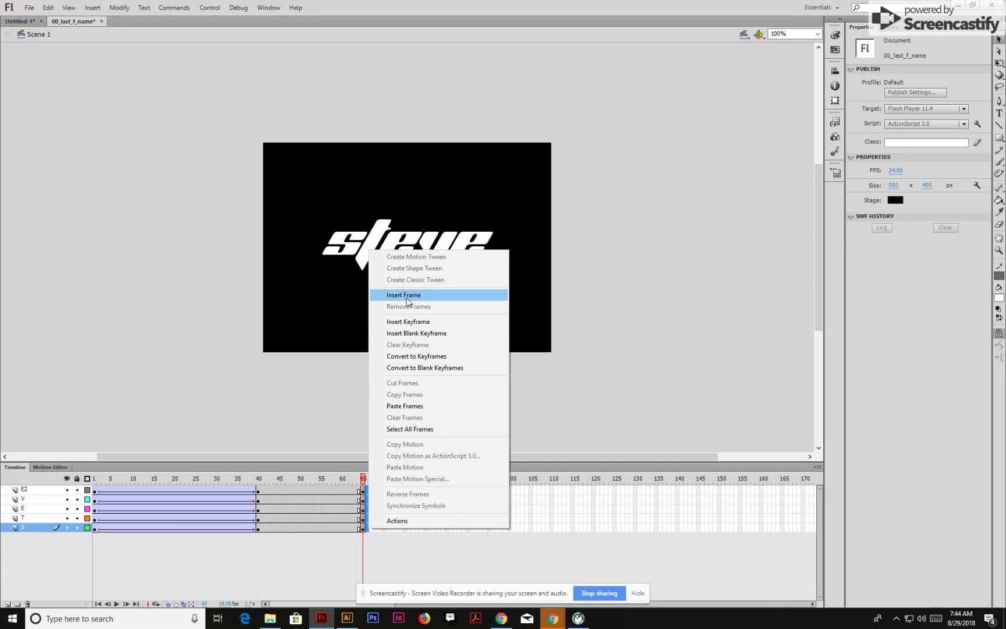
{"action": "left_click", "coordinate": [412, 405]}
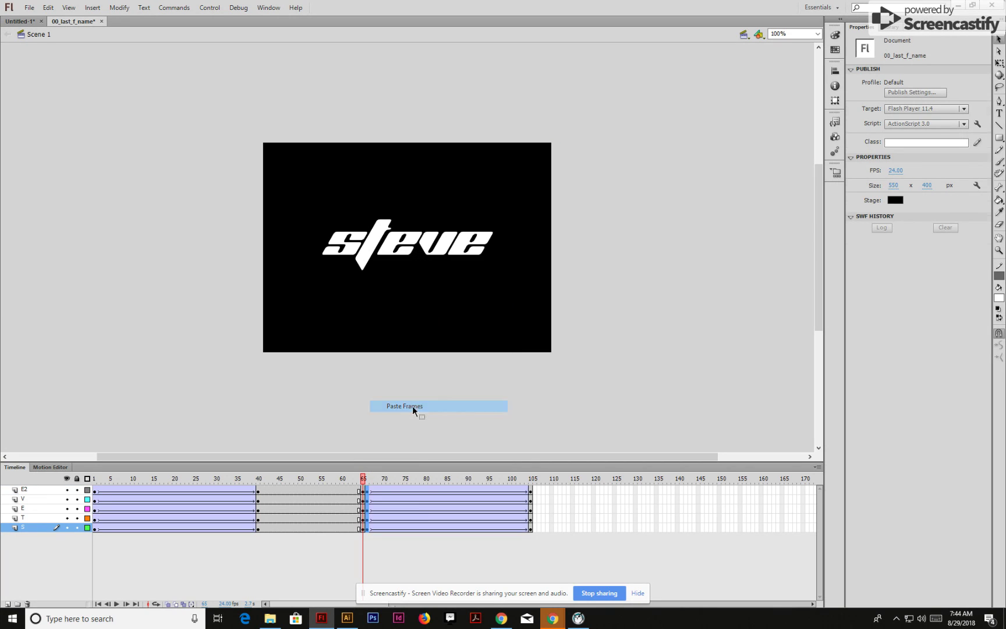
Reverse the pasted frames 66 to 105 on all five letter layers and play the animation to preview it.
{"action": "left_click", "coordinate": [531, 528], "text": "shift"}
{"action": "right_click", "coordinate": [487, 527]}
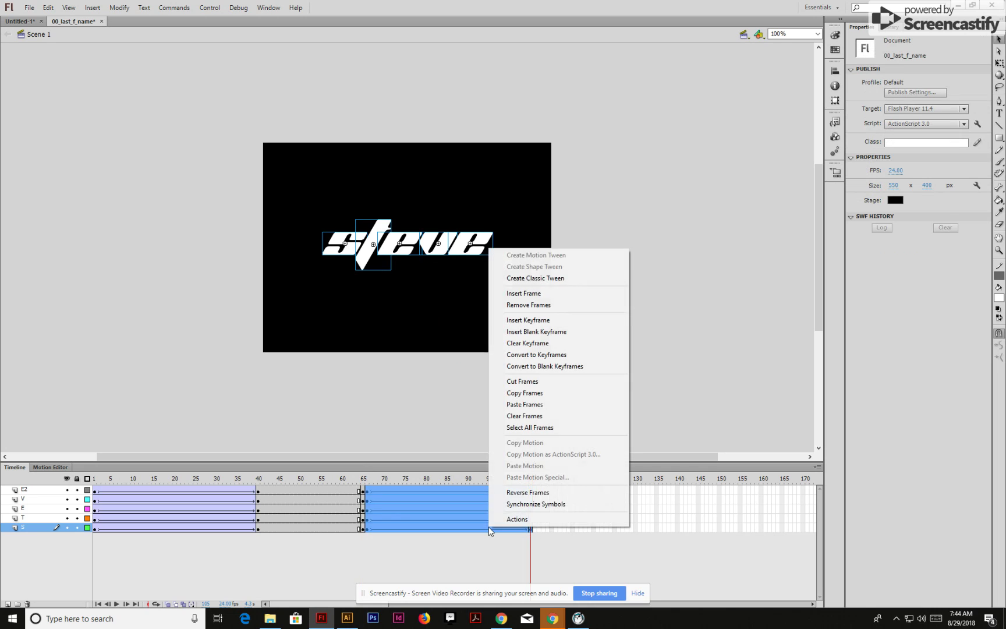
{"action": "left_click", "coordinate": [527, 492]}
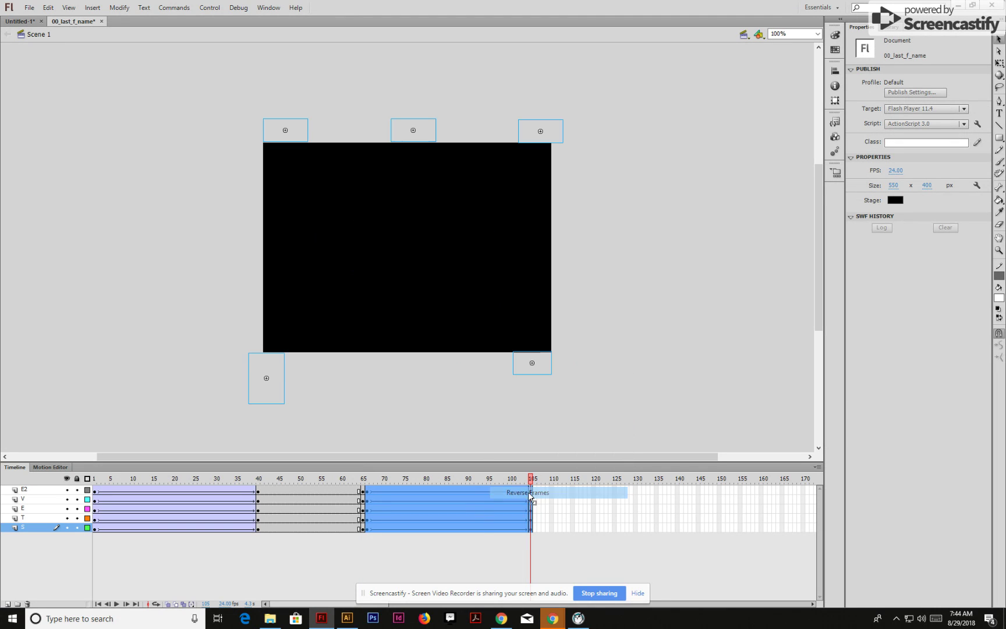
{"action": "key", "text": "Return"}
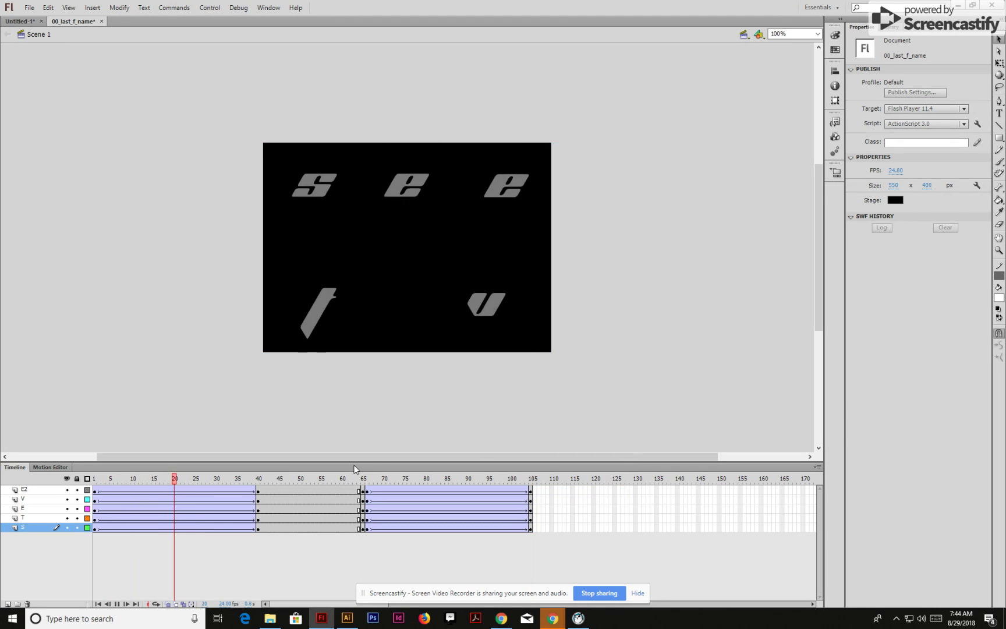